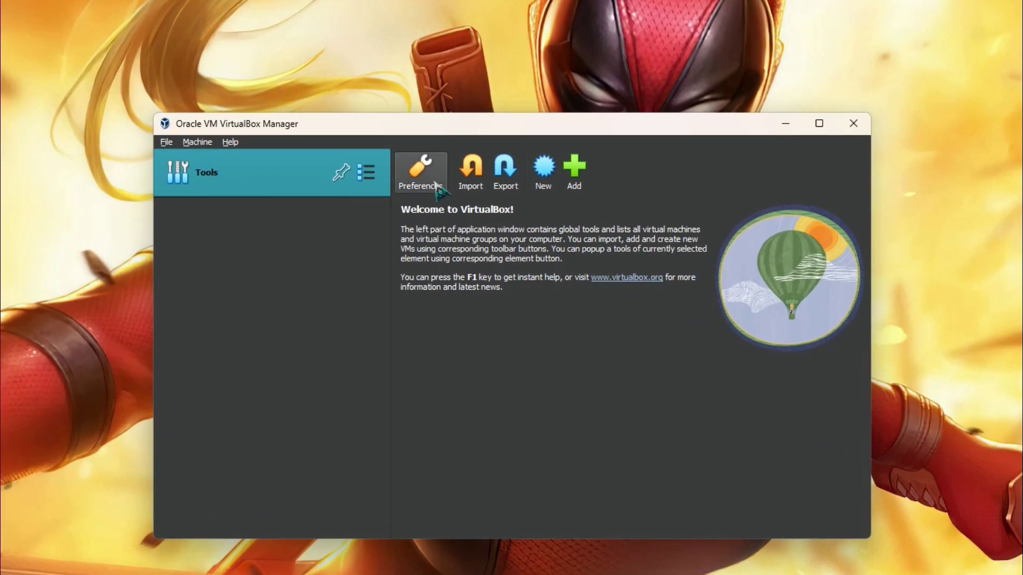
Create an Expert Mode machine named Kubuntu24 using kubuntu-24.04-desktop-amd64.iso as the ISO image
left_click(546, 173)
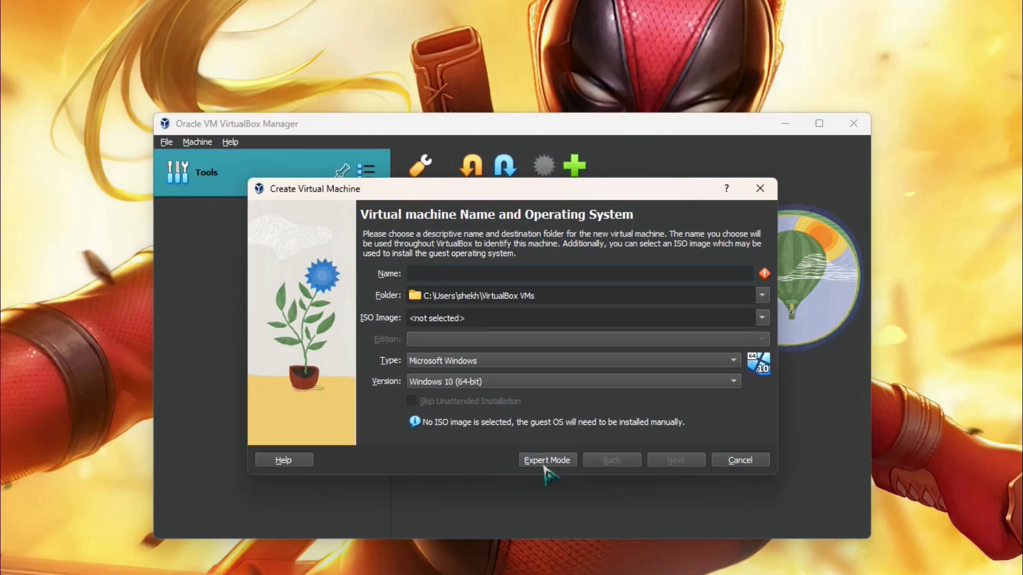
left_click(546, 460)
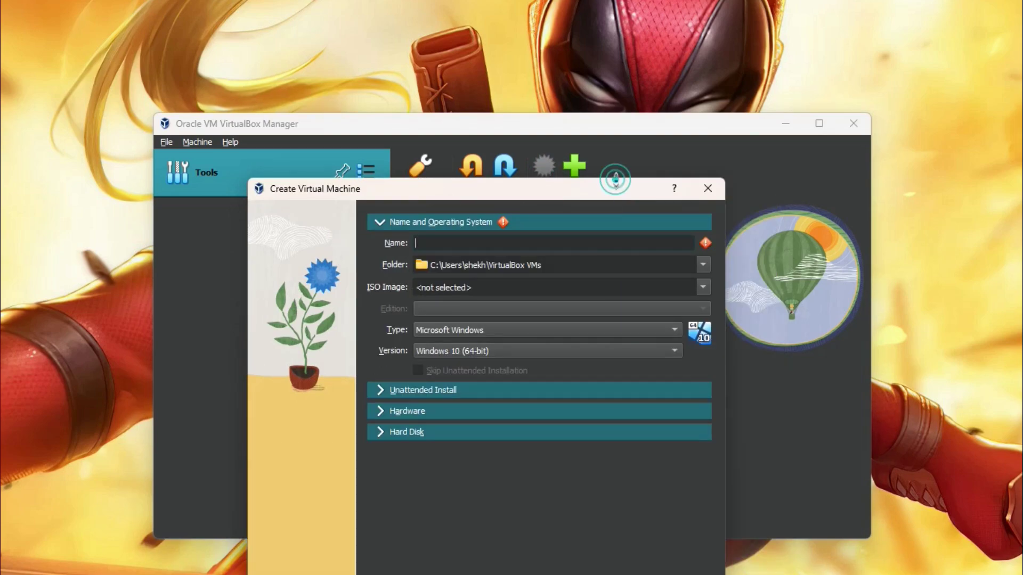
left_click_drag(621, 190, 647, 126)
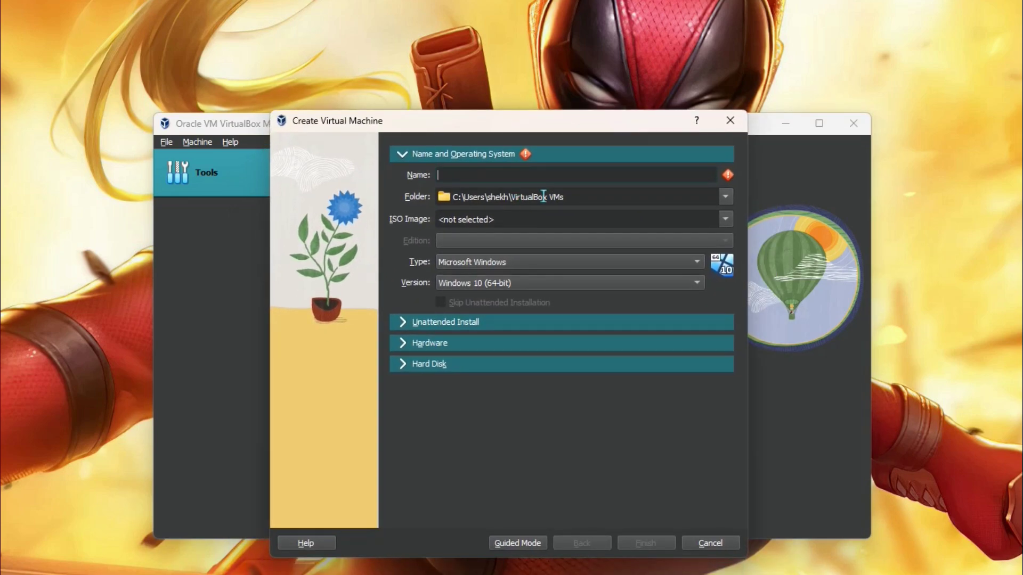
type("ubuntu24")
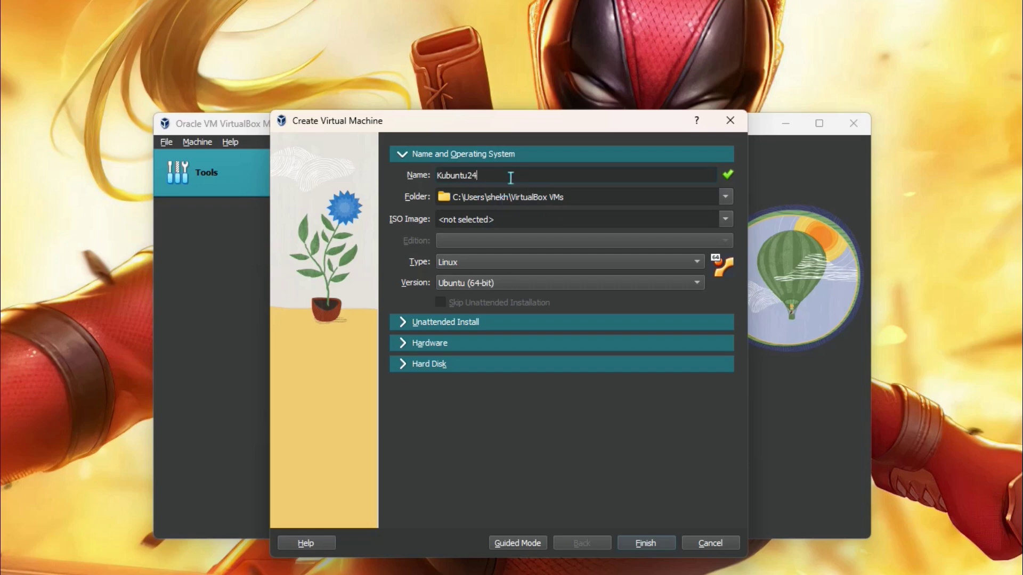
left_click(726, 219)
left_click(501, 257)
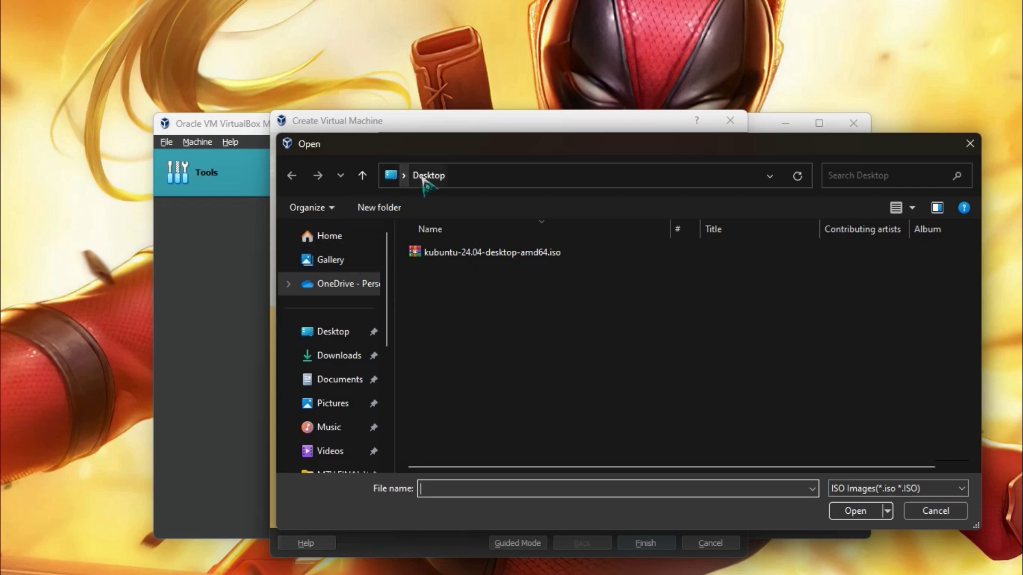
left_click(458, 252)
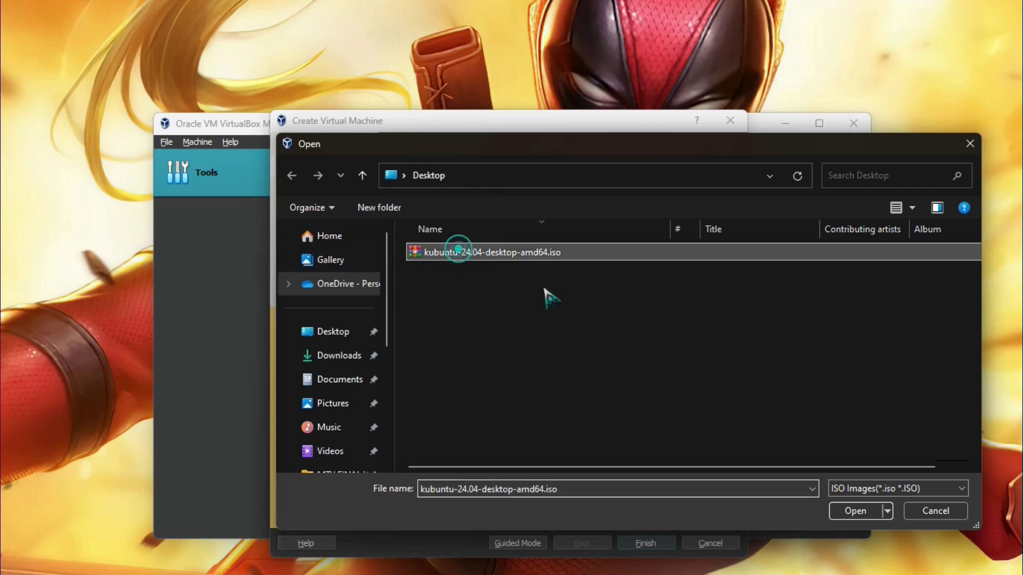
left_click(848, 512)
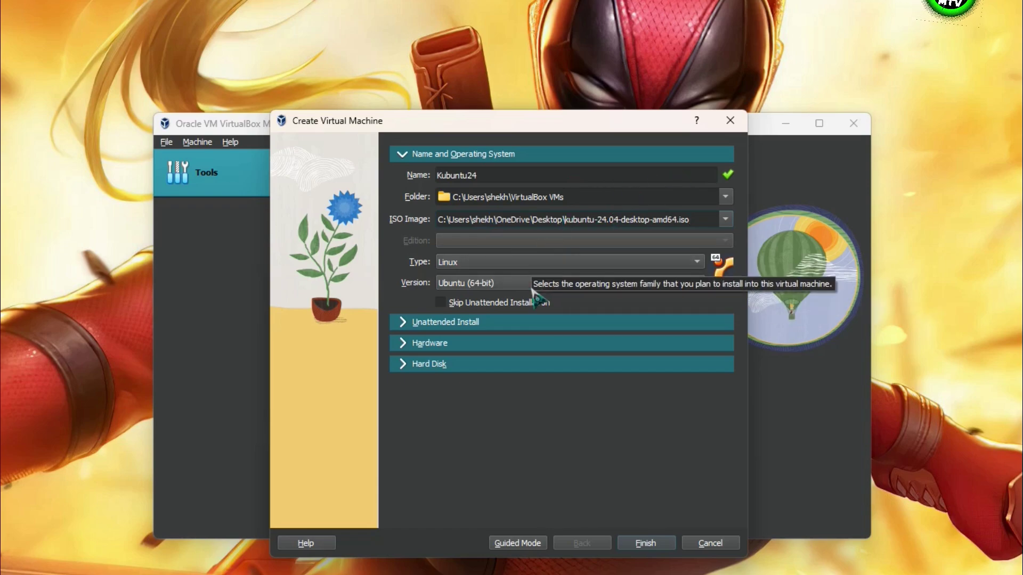
Skip the unattended installation and give the machine 4096 MB base memory and 4 processors
left_click(454, 302)
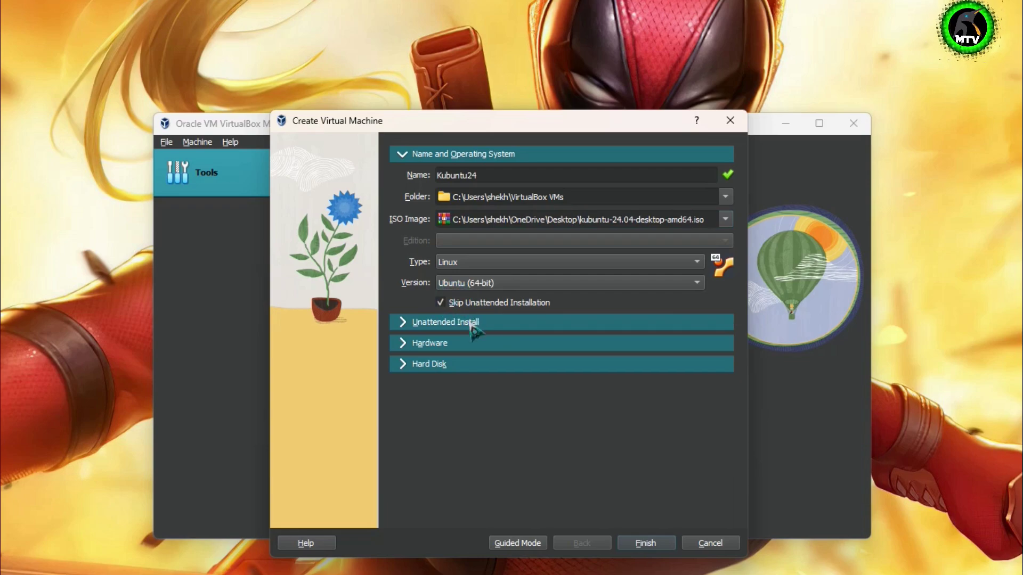
left_click(469, 323)
left_click(497, 372)
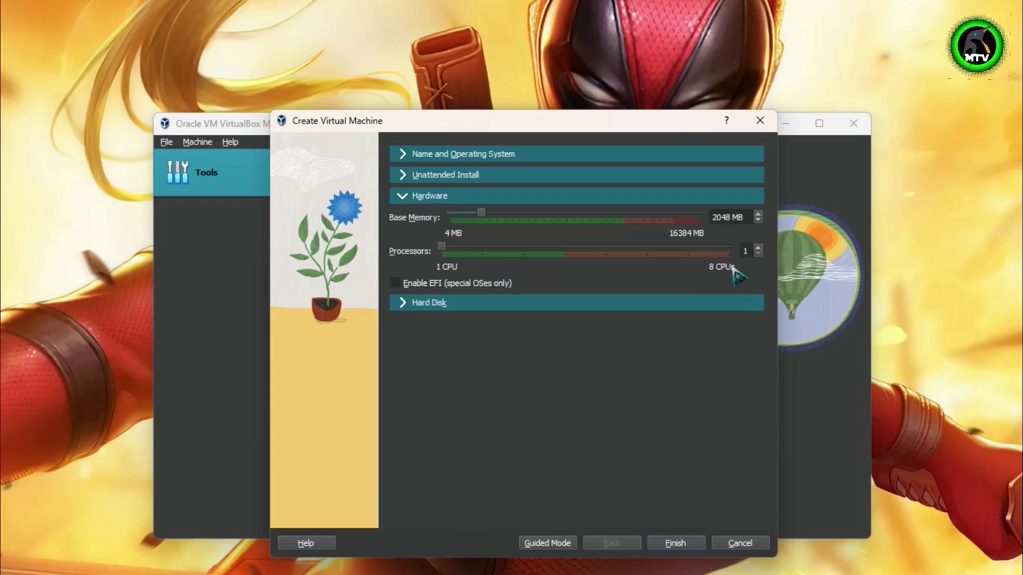
double_click(727, 217)
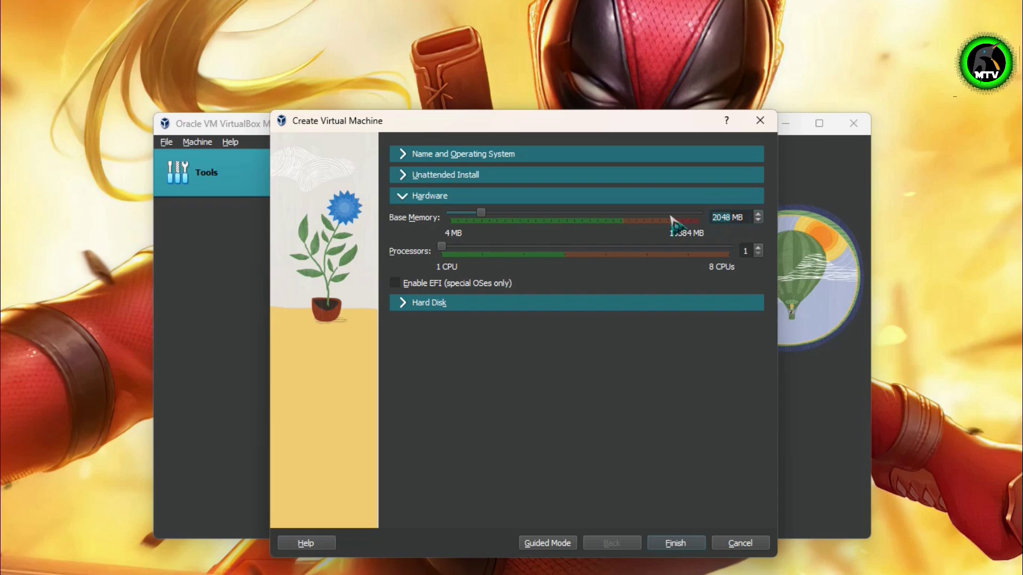
type("4096")
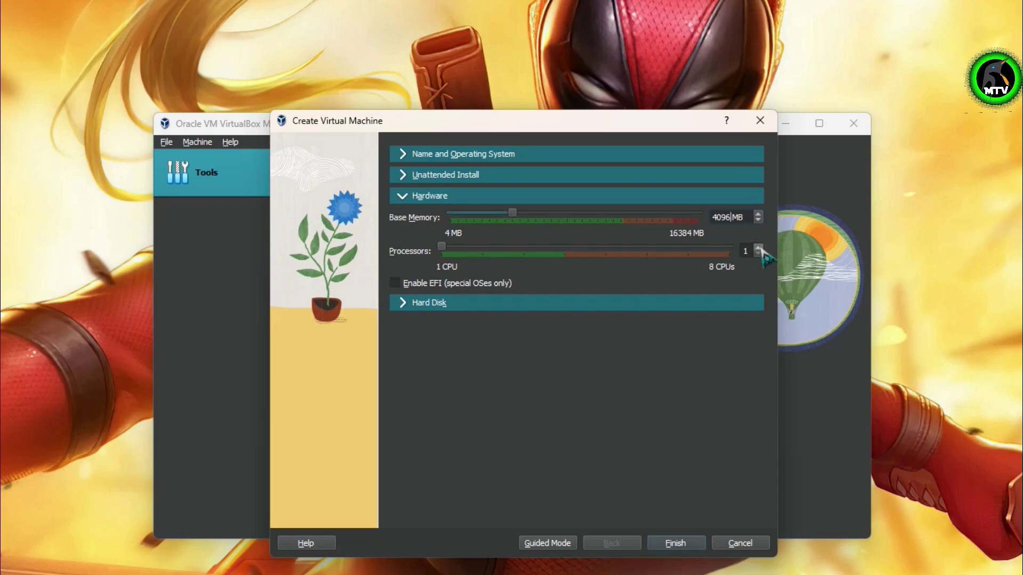
left_click(758, 248)
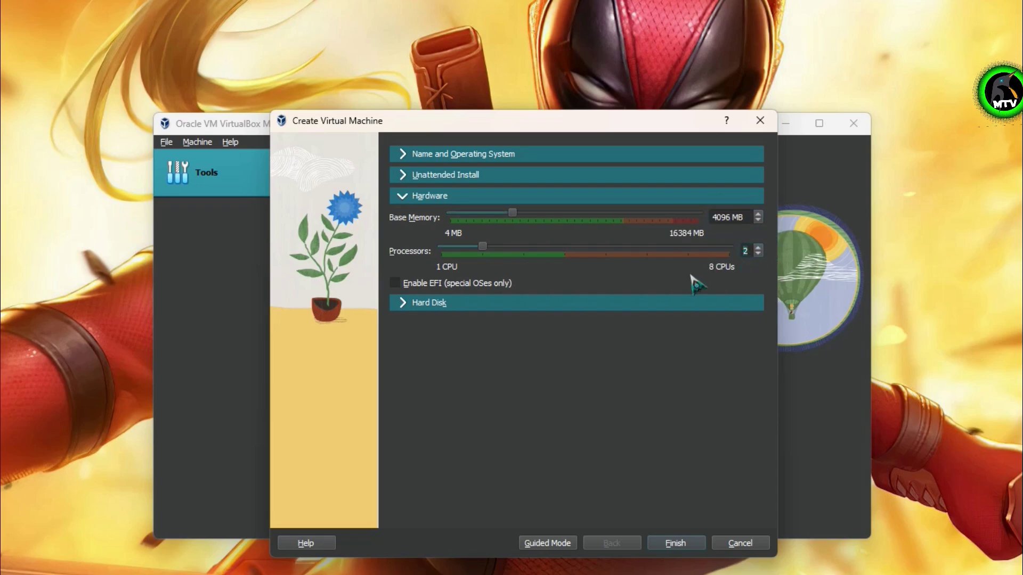
left_click(757, 248)
left_click(757, 247)
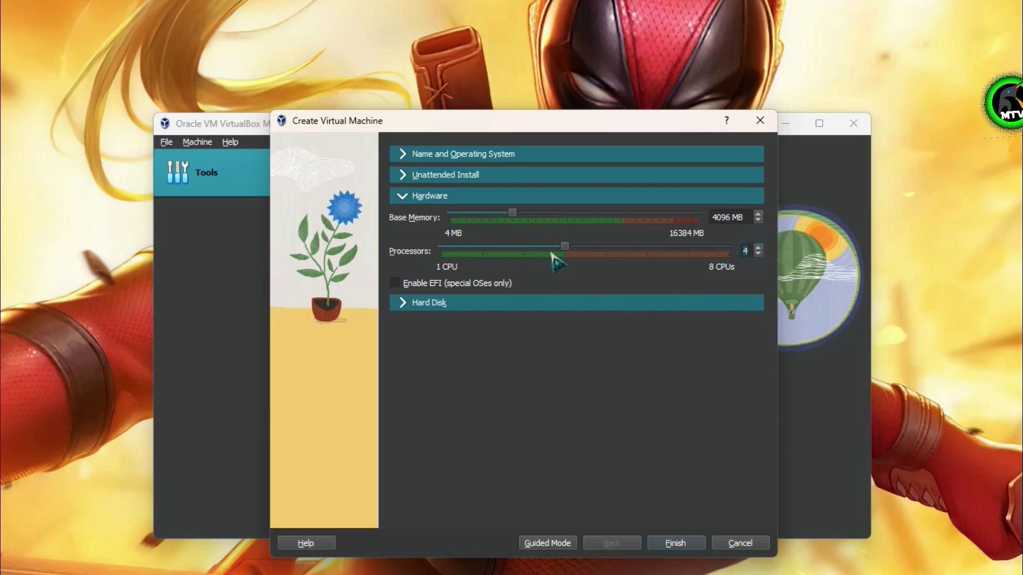
Keep the 40.00 GB virtual hard disk and finish creating Kubuntu24
left_click(481, 305)
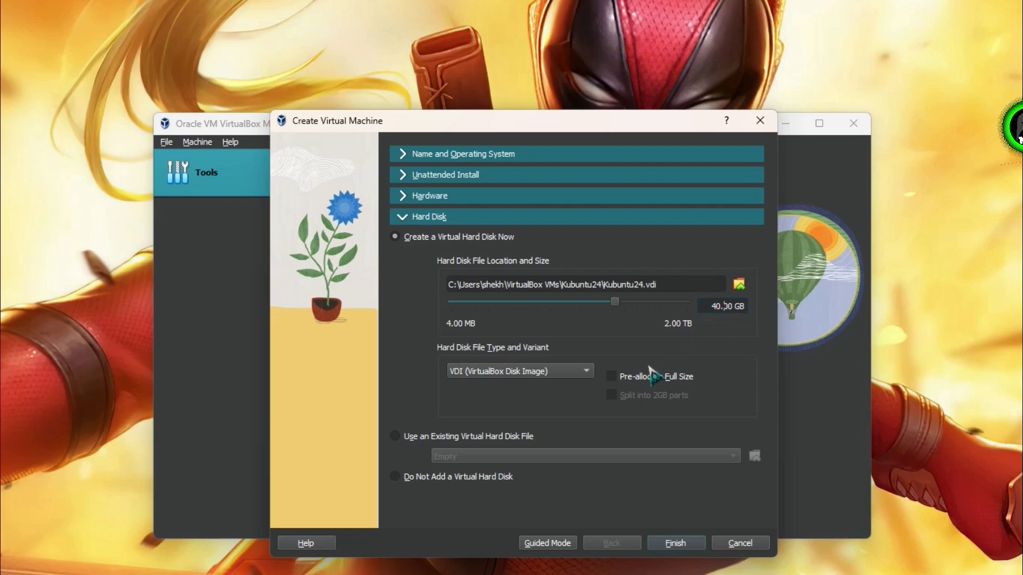
left_click(726, 306)
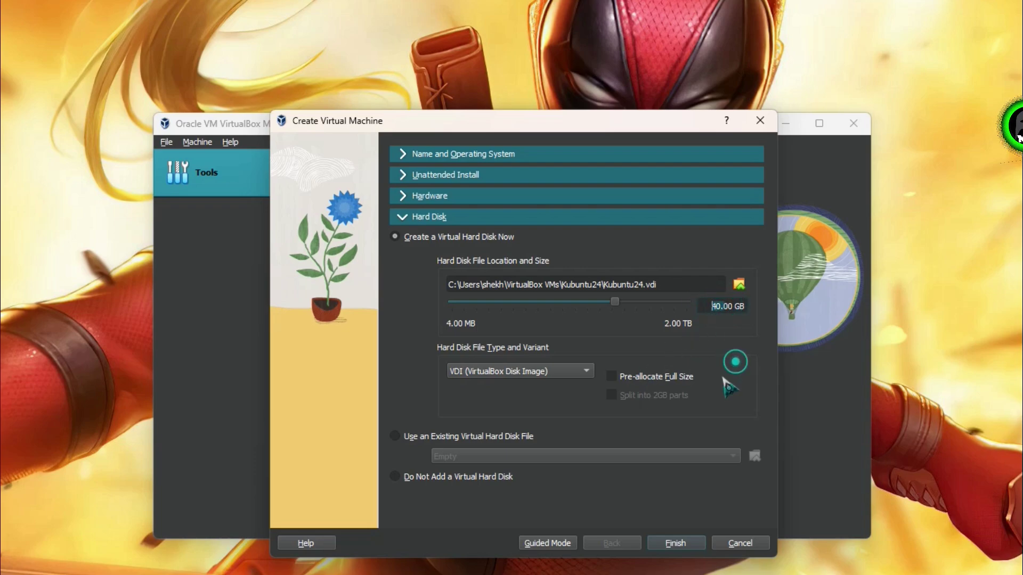
left_click(675, 543)
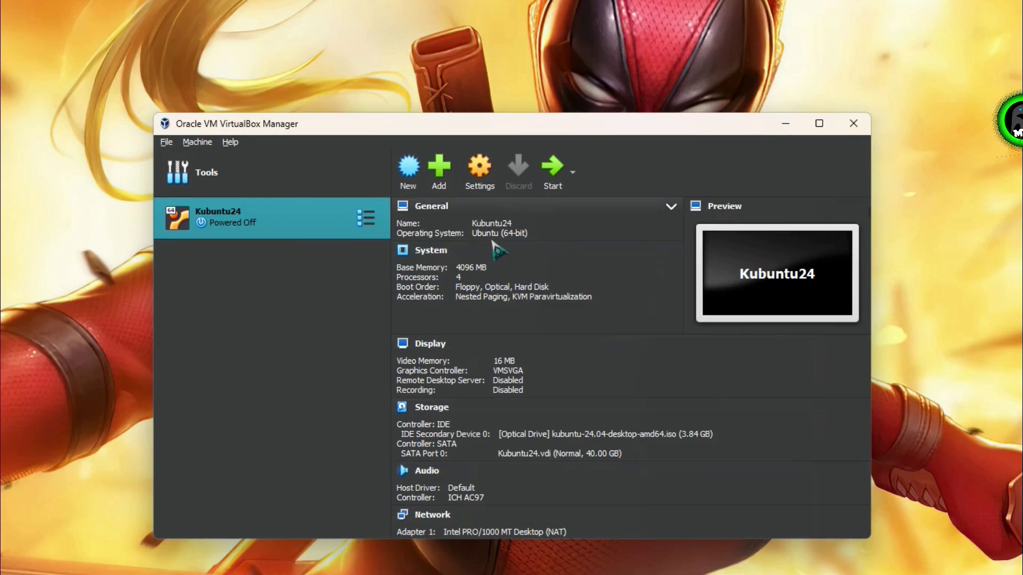
In Kubuntu24's settings, set Shared Clipboard and Drag'n'Drop to Bidirectional
right_click(303, 228)
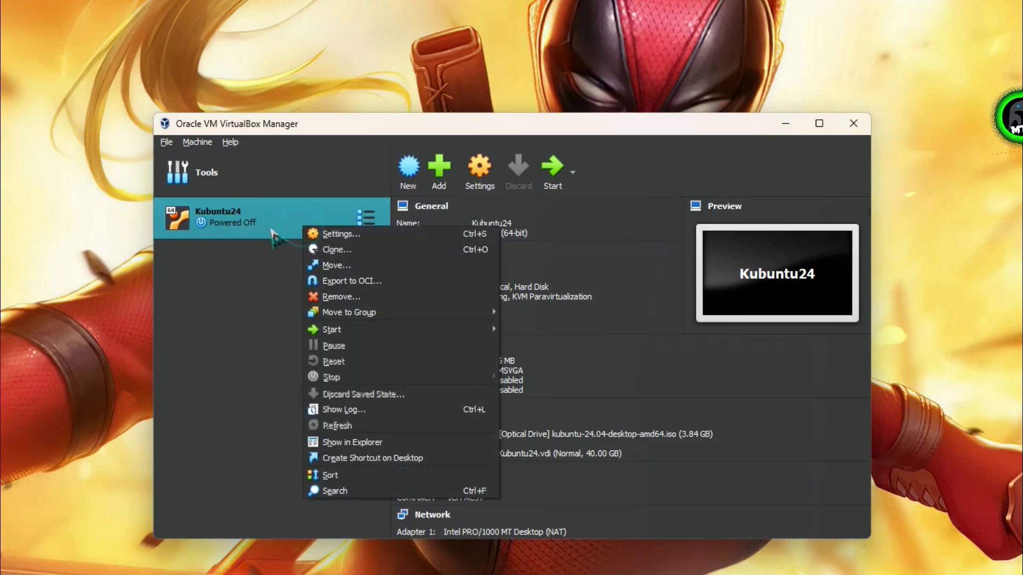
left_click(331, 237)
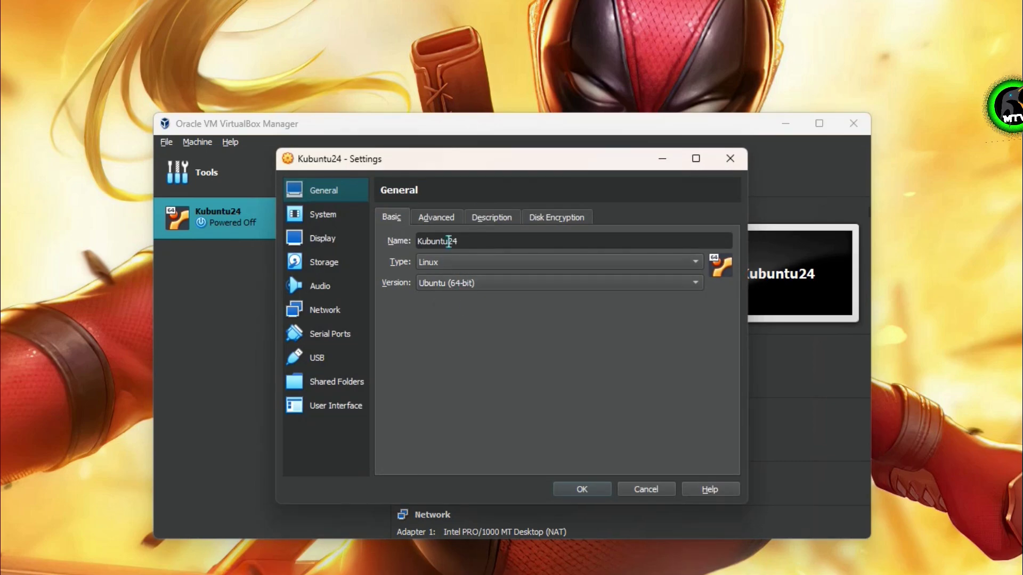
left_click(452, 220)
left_click(498, 266)
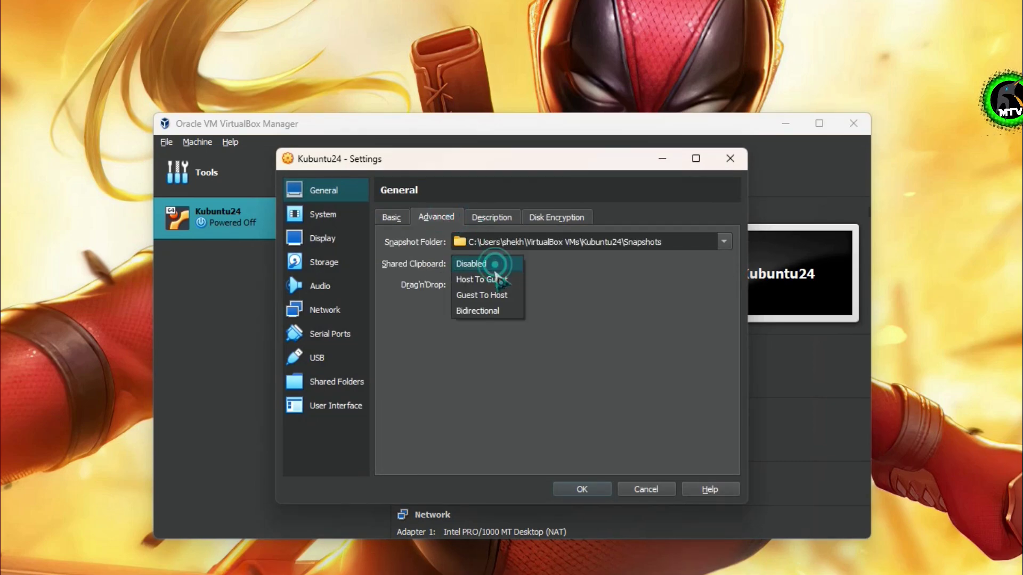
left_click(477, 309)
left_click(490, 283)
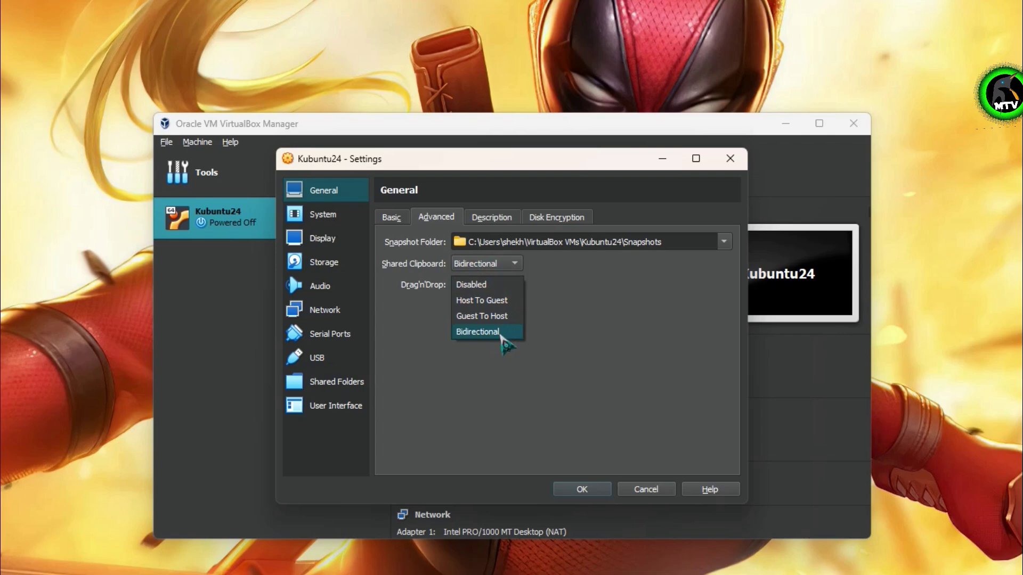
left_click(495, 330)
Review the System boot order options and raise video memory to 128 MB
left_click(358, 219)
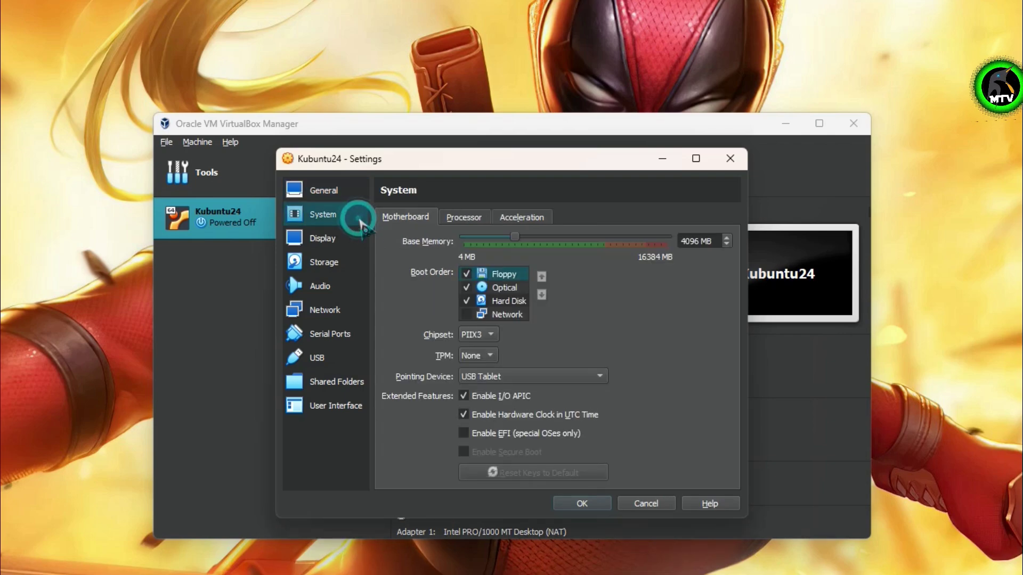
left_click(463, 217)
left_click(410, 218)
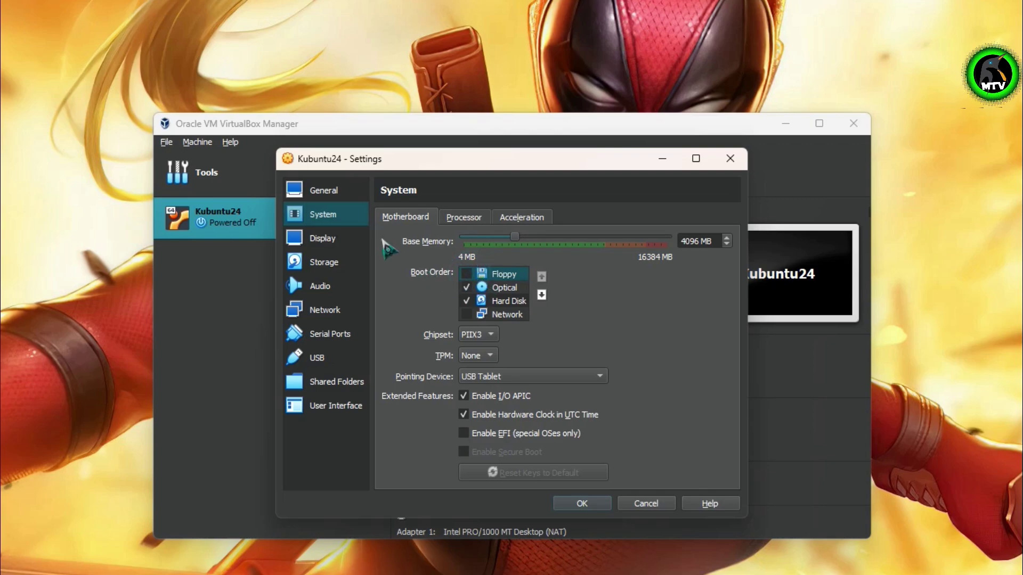
left_click(341, 238)
left_click_drag(491, 238, 723, 243)
Switch the USB controller to USB 3.0 (xHCI) and save the machine settings
left_click(351, 266)
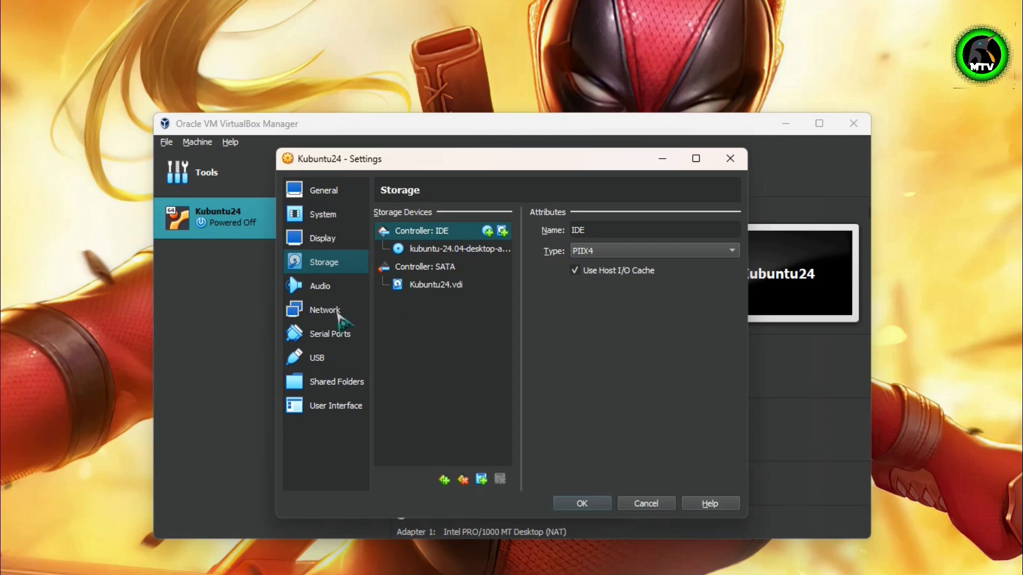
left_click(344, 315)
left_click(338, 358)
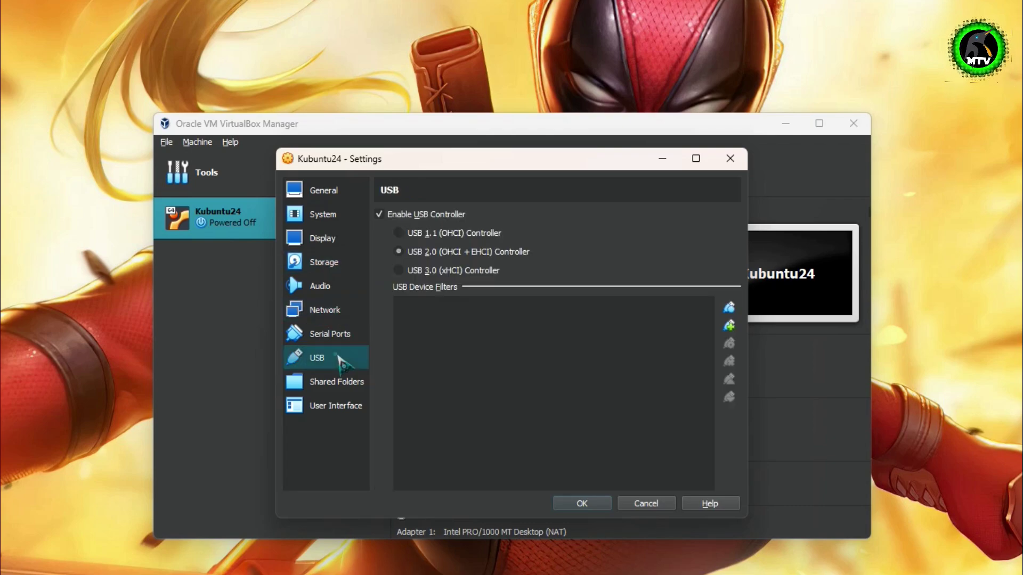
left_click(454, 270)
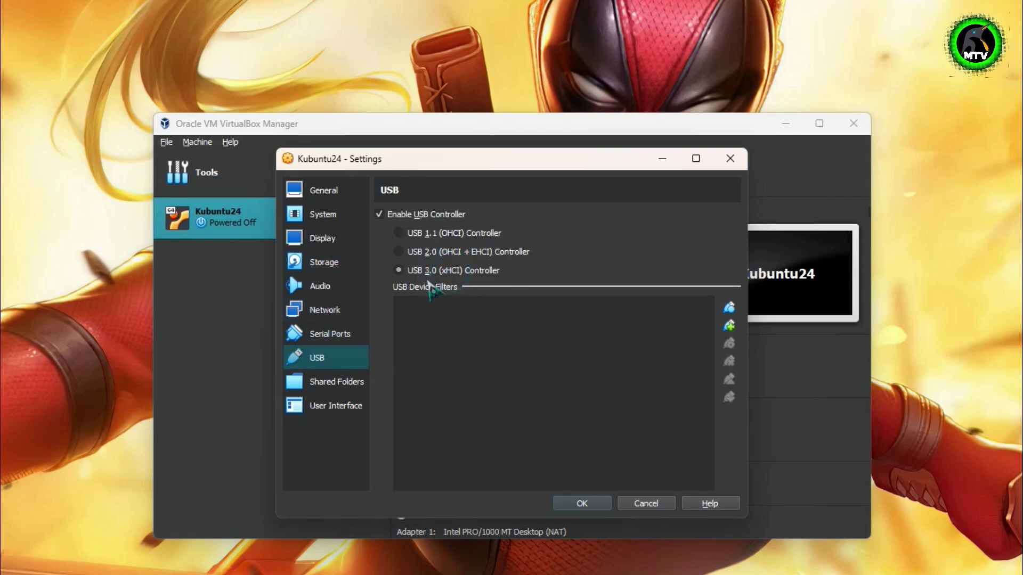
left_click(583, 501)
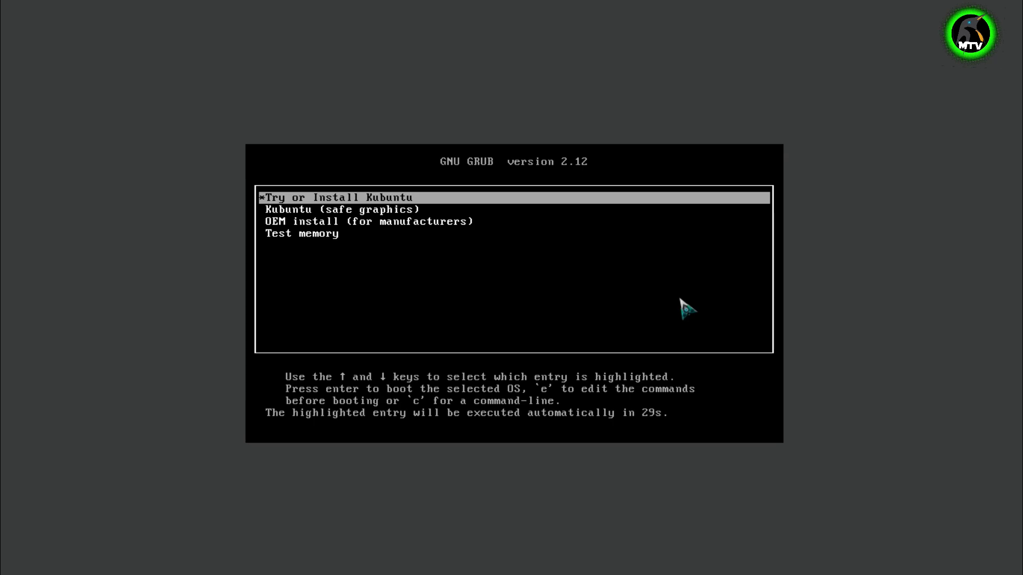
Boot the Try or Install Kubuntu entry from the GRUB menu
key("Down")
key("Down")
key("Down")
key("Up")
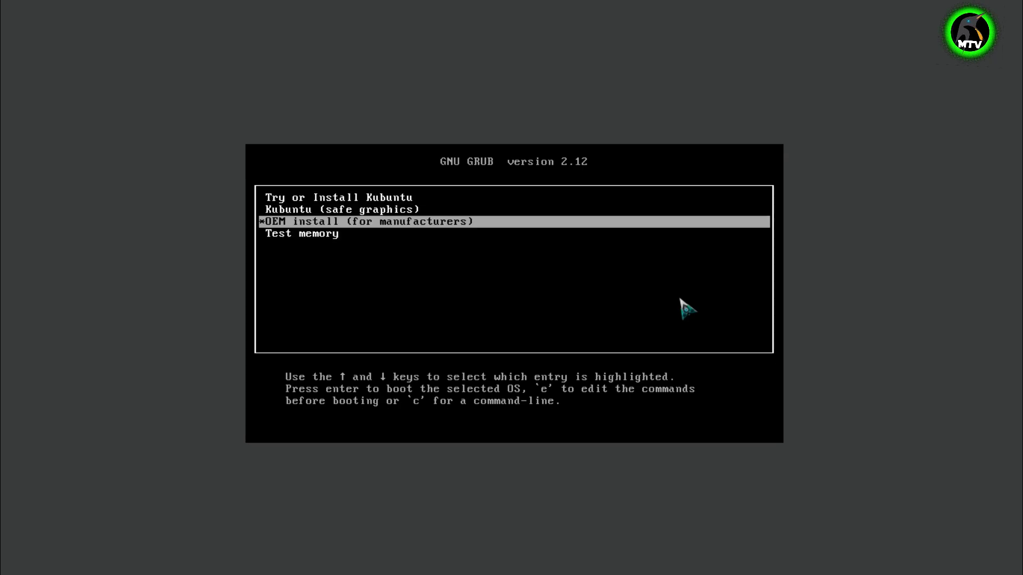
key("Up")
key("Up")
key("Return")
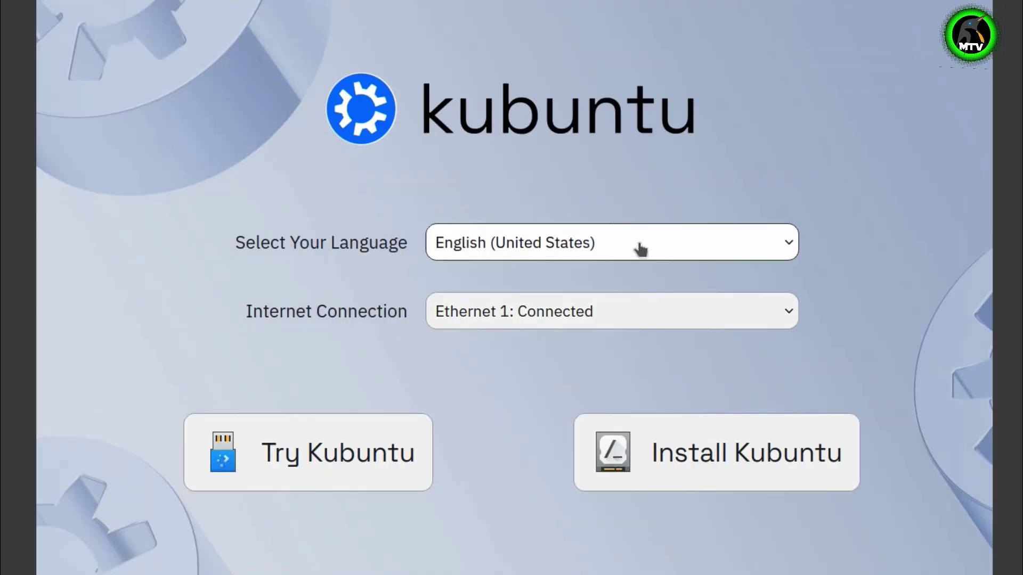
Keep English (United States) as the language and start Try Kubuntu
left_click(634, 248)
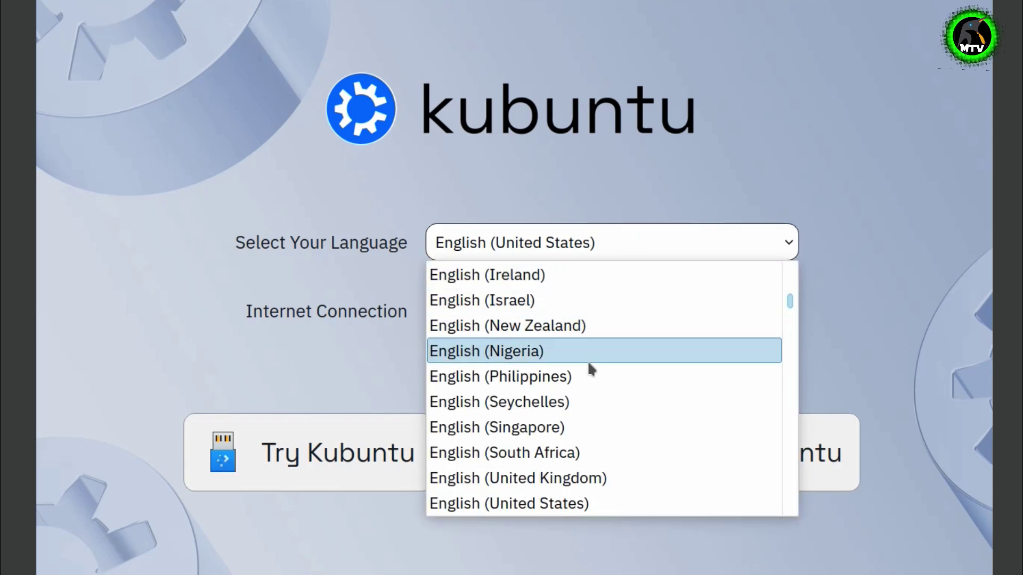
left_click(657, 146)
left_click(534, 323)
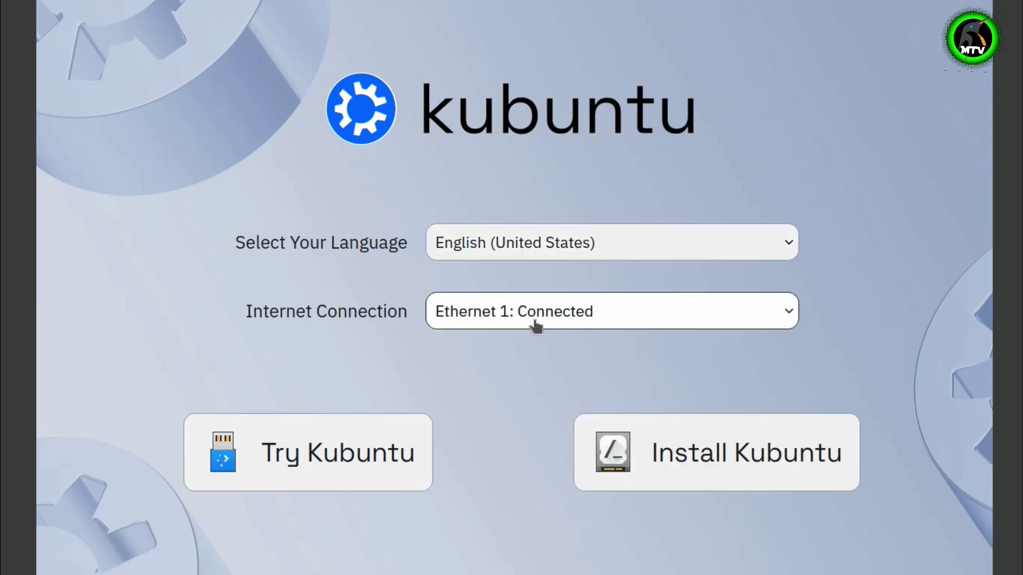
left_click(836, 287)
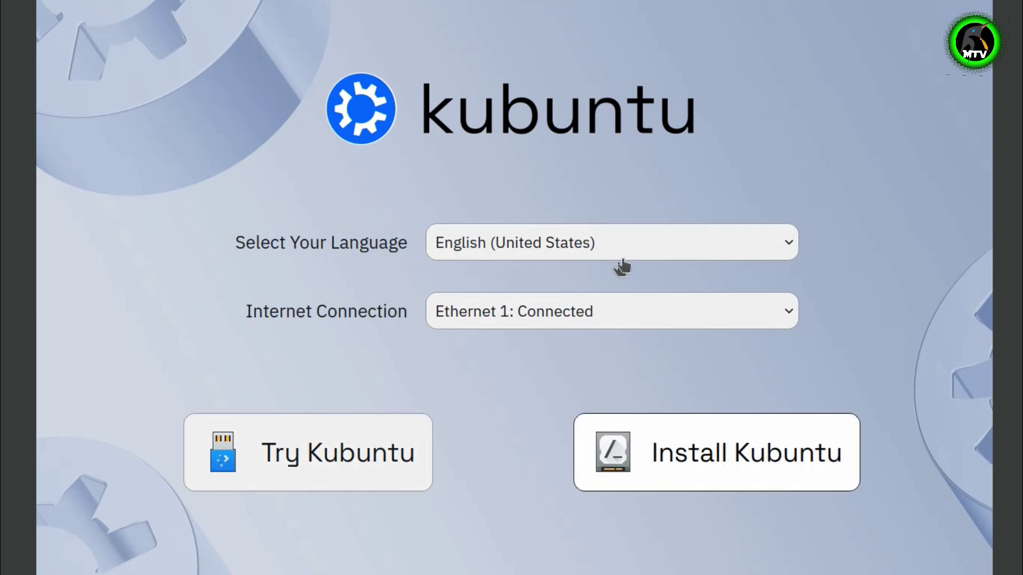
left_click(328, 453)
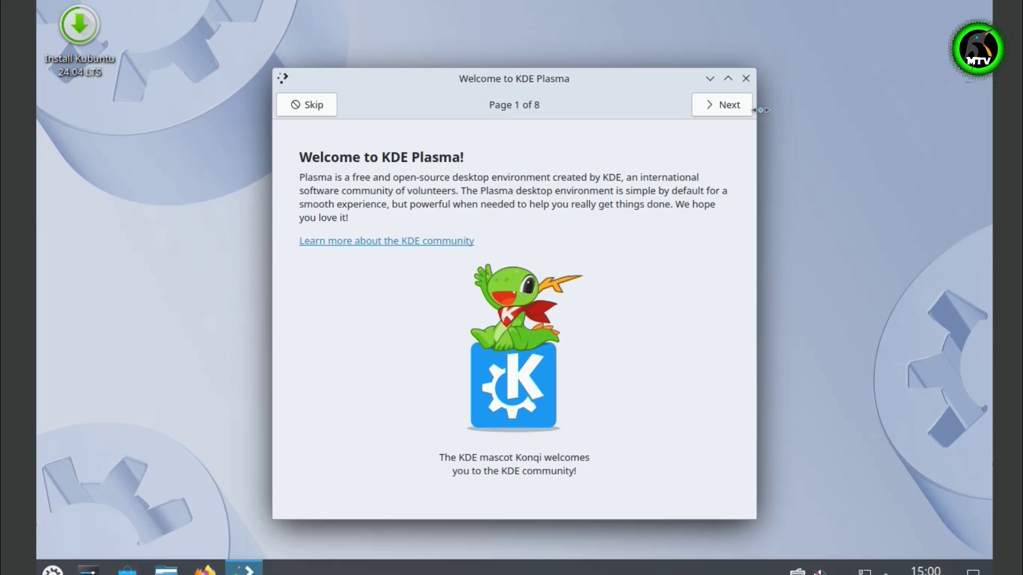
Advance through the Welcome to KDE Plasma pages
left_click(724, 104)
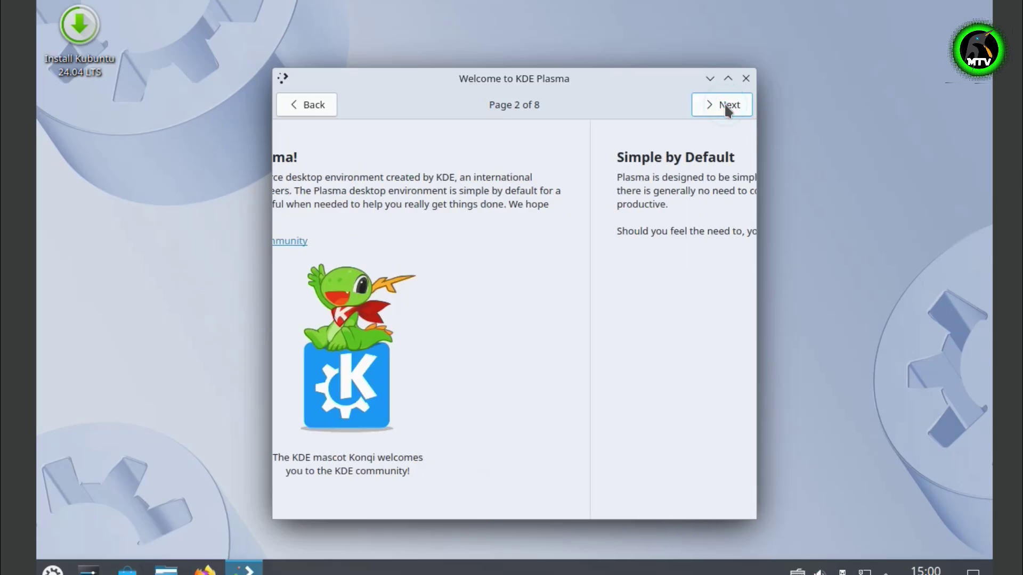
left_click(725, 104)
left_click(724, 104)
left_click(725, 105)
Close the welcome tour and launch System Settings from the Application Launcher's Settings menu
left_click(725, 104)
left_click(725, 105)
left_click(724, 105)
left_click(724, 105)
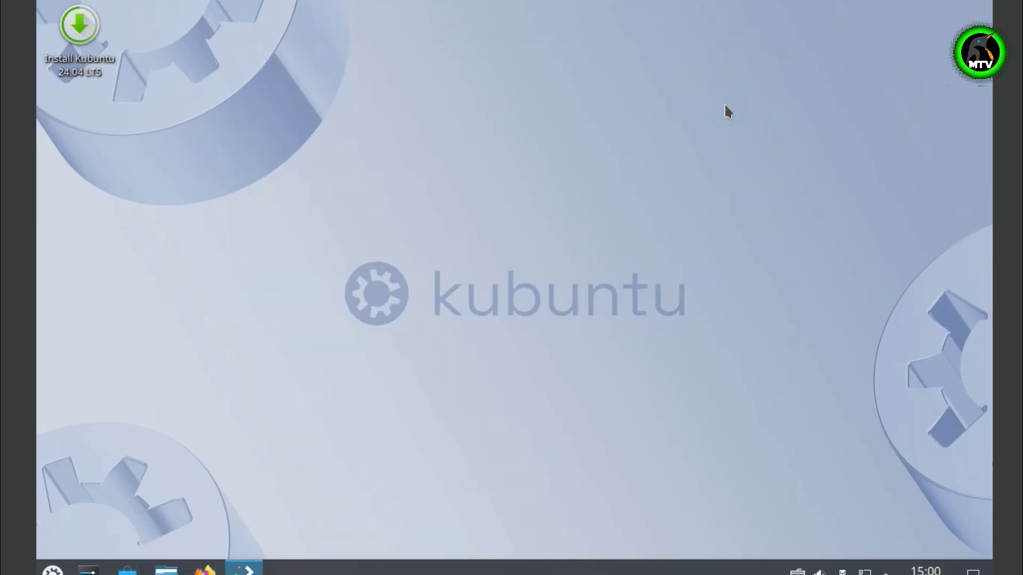
left_click(52, 570)
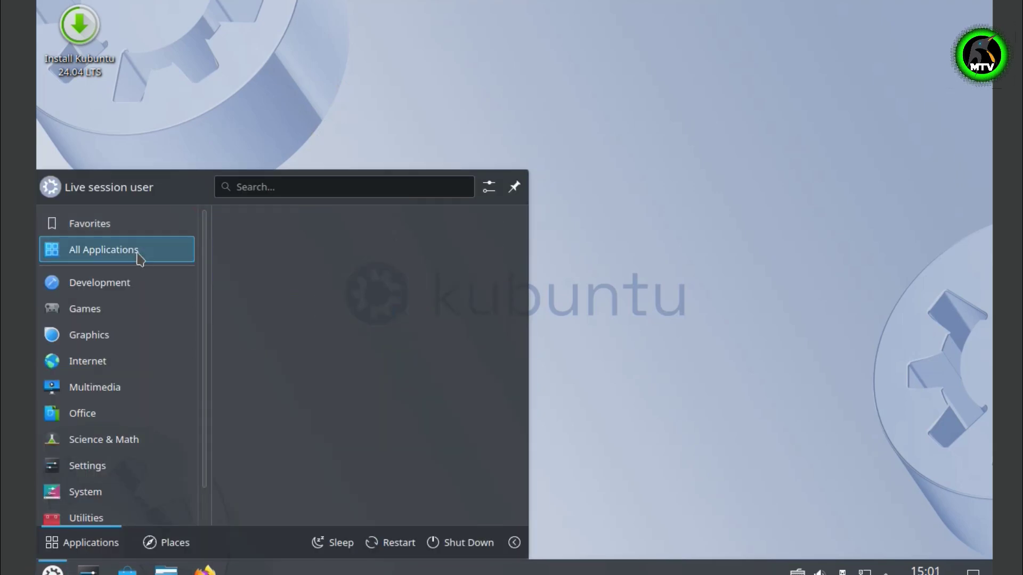
mouse_move(153, 445)
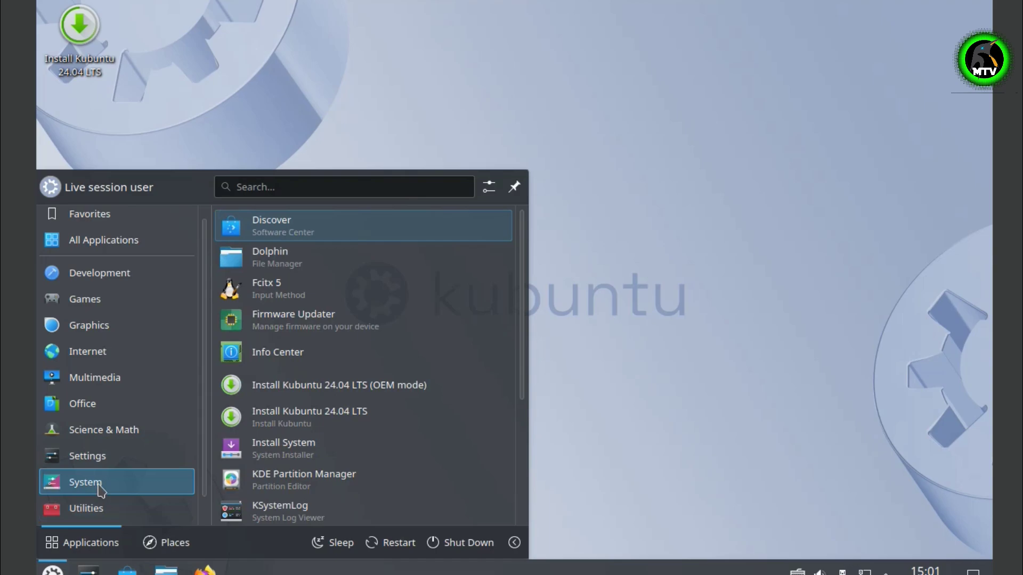
mouse_move(101, 454)
left_click(315, 290)
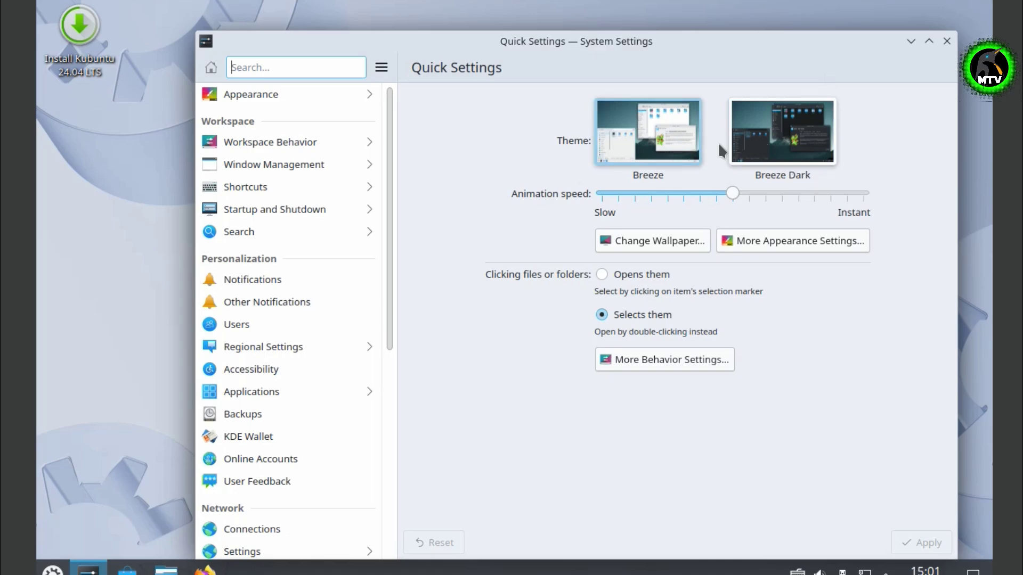
Apply the Breeze Dark theme and go to the Display and Monitor settings
left_click(787, 141)
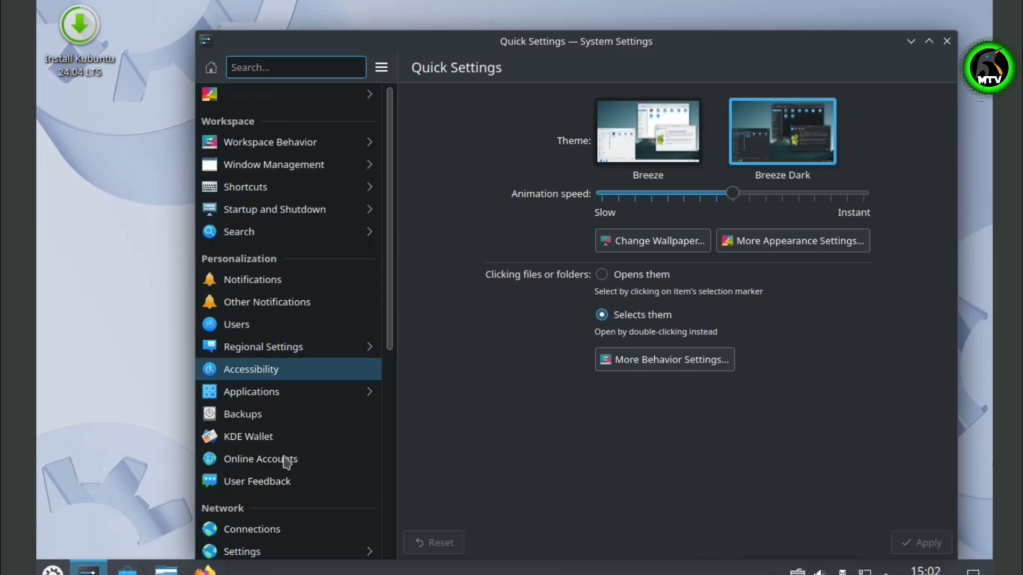
scroll(288, 466, "down", 6)
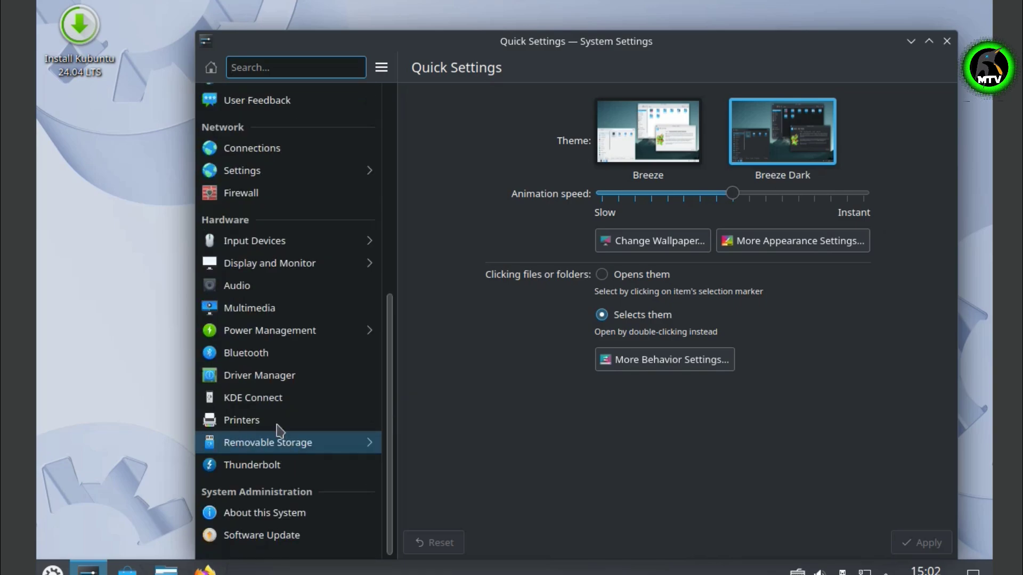
left_click(278, 263)
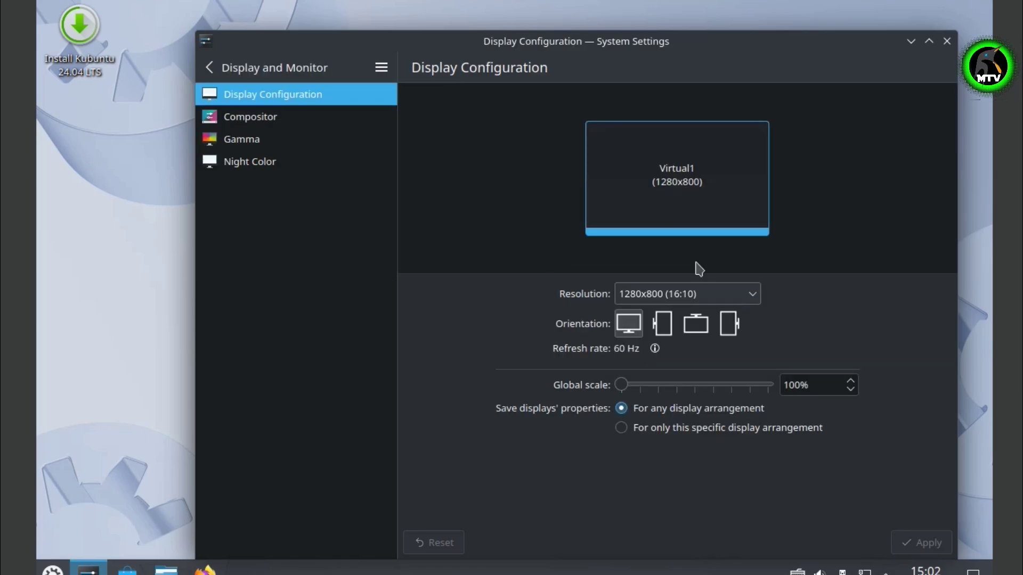
Set the display resolution to 1360x768 (85:48), apply it and keep the change
left_click(711, 295)
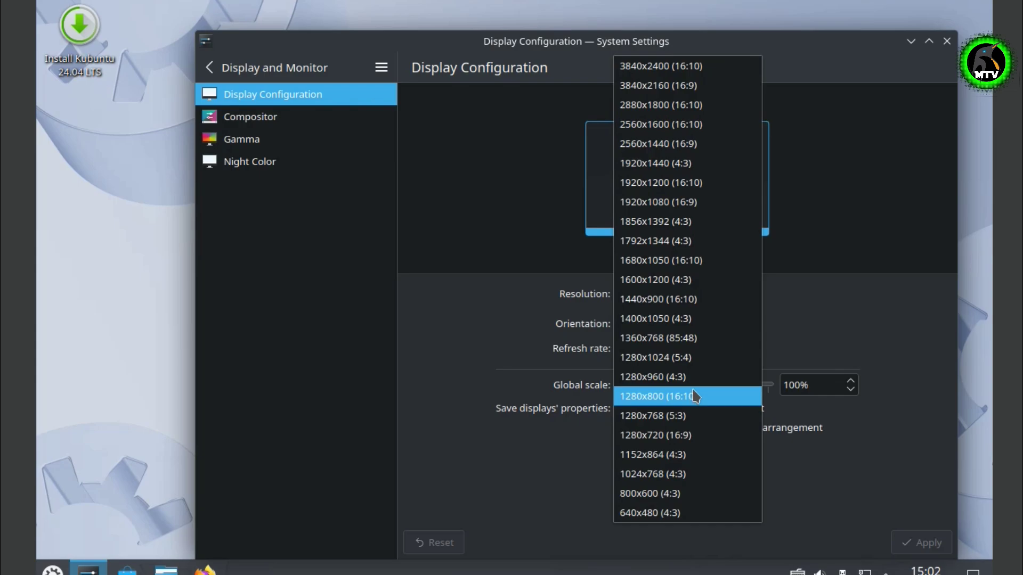
left_click(702, 341)
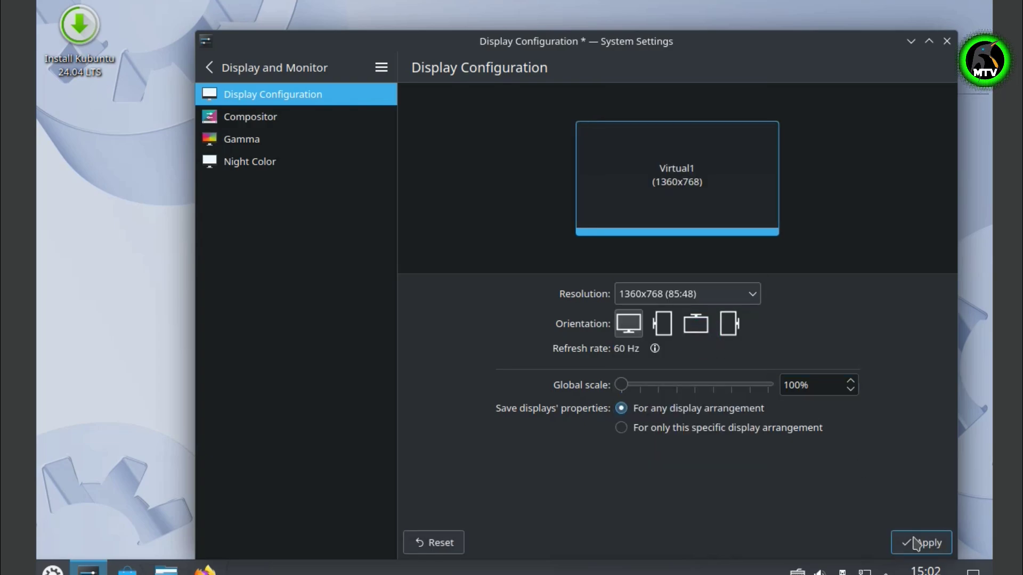
left_click(914, 543)
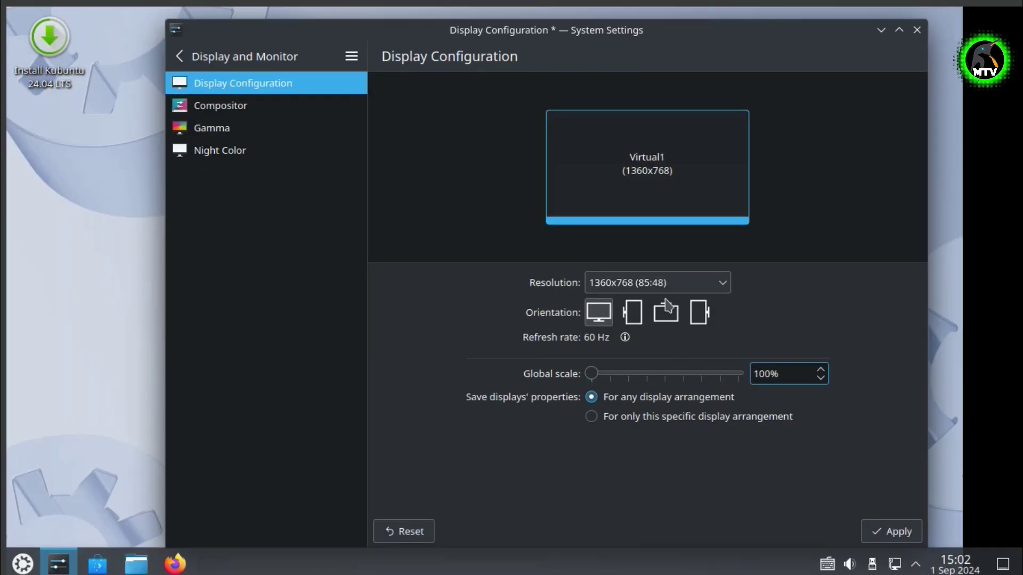
left_click(684, 318)
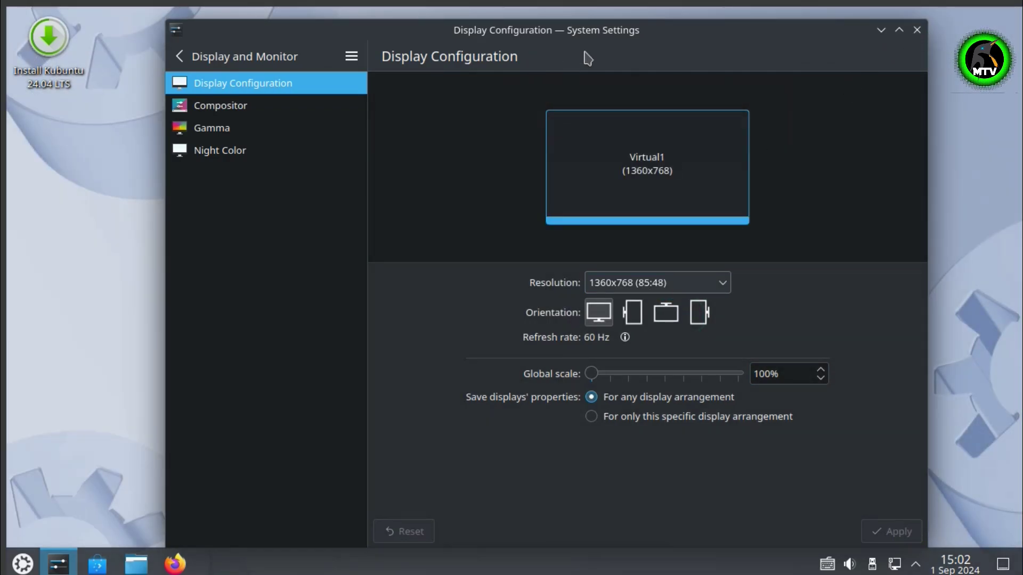
Look over the Appearance (Global Theme) settings and return to the categories
left_click(178, 48)
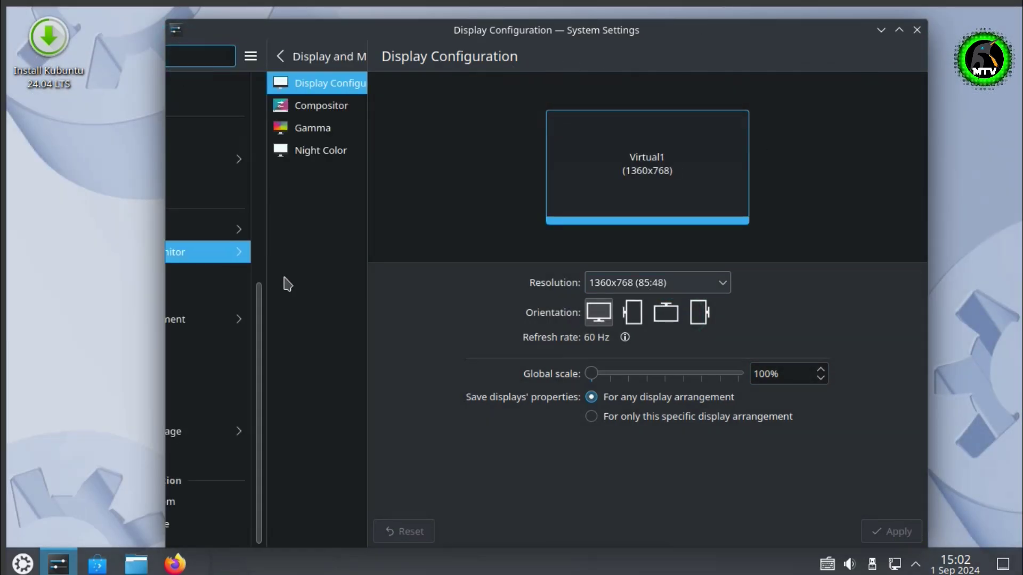
scroll(261, 256, "up", 5)
scroll(251, 213, "up", 3)
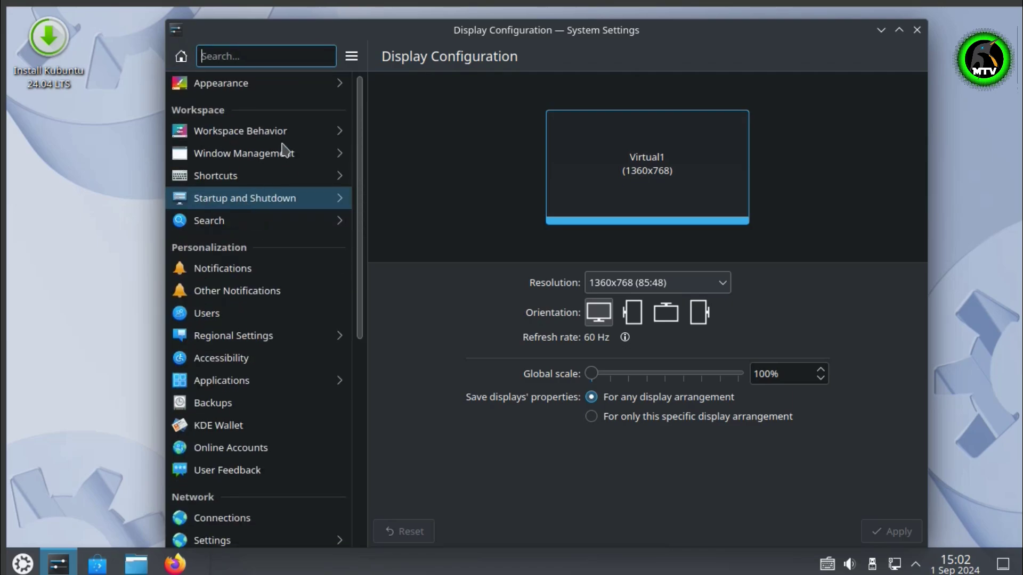
left_click(283, 86)
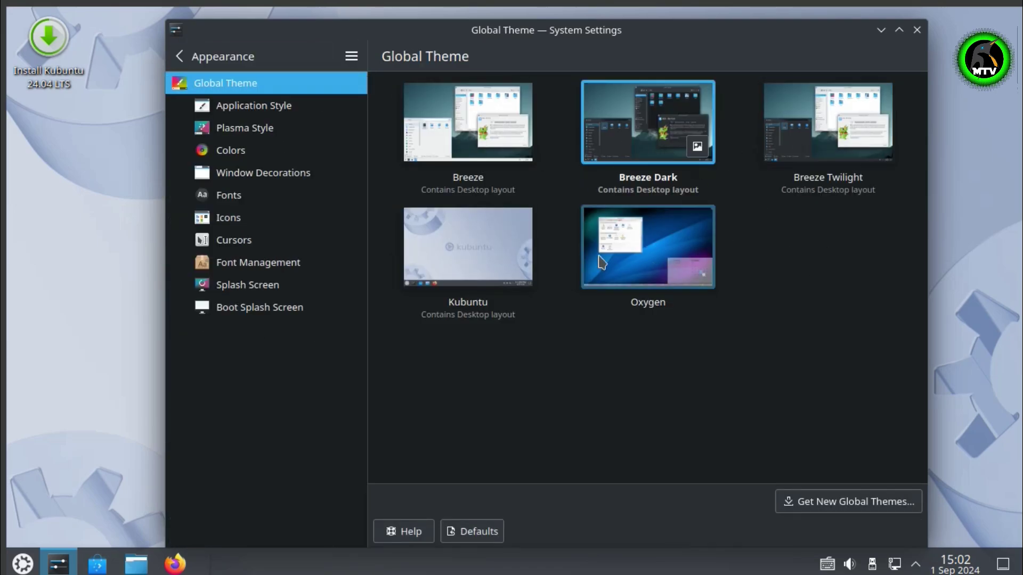
left_click(179, 56)
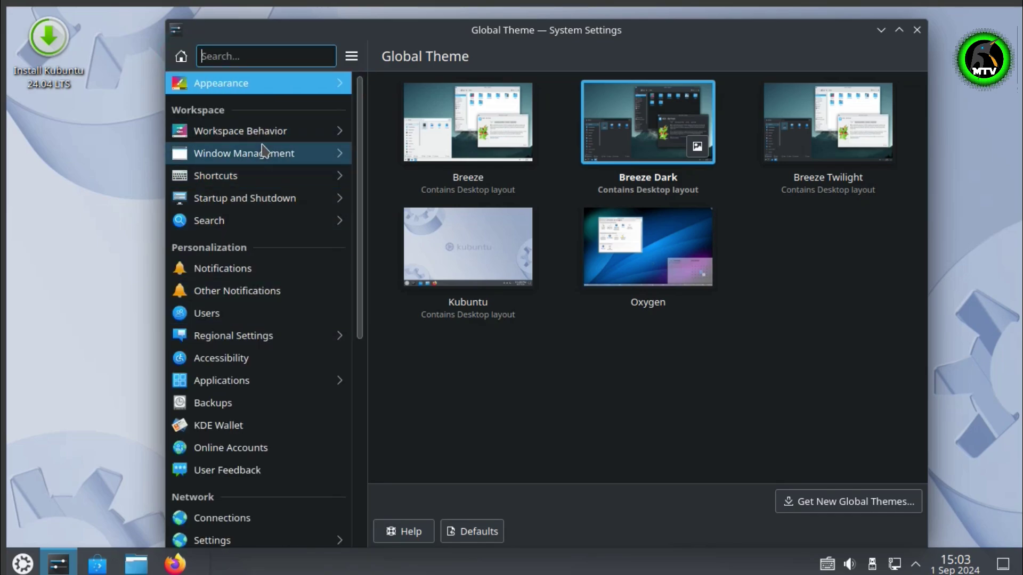
Search 'wall', view Screen Locking, then close System Settings and bring up the desktop menu
type("wall")
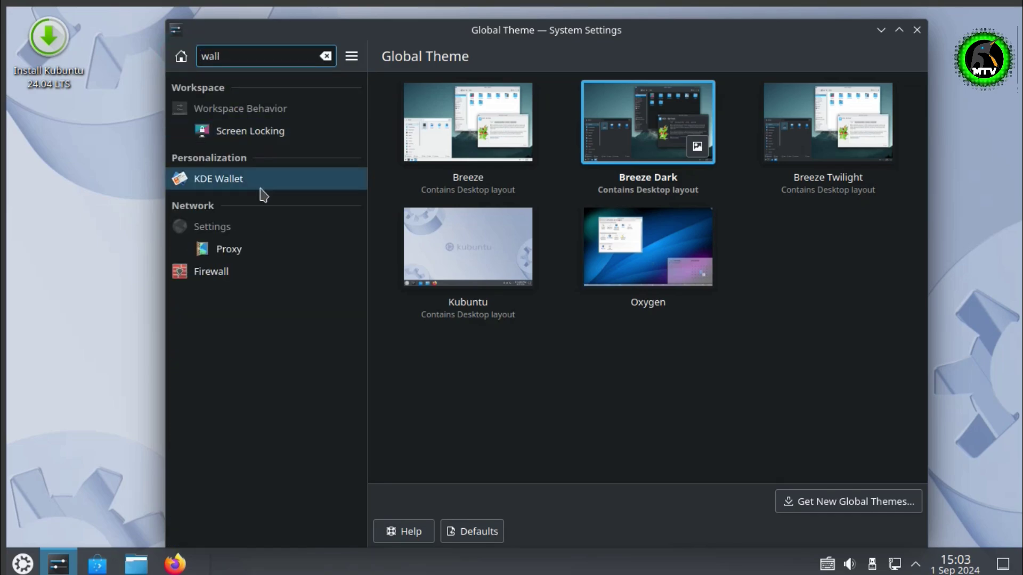
left_click(288, 134)
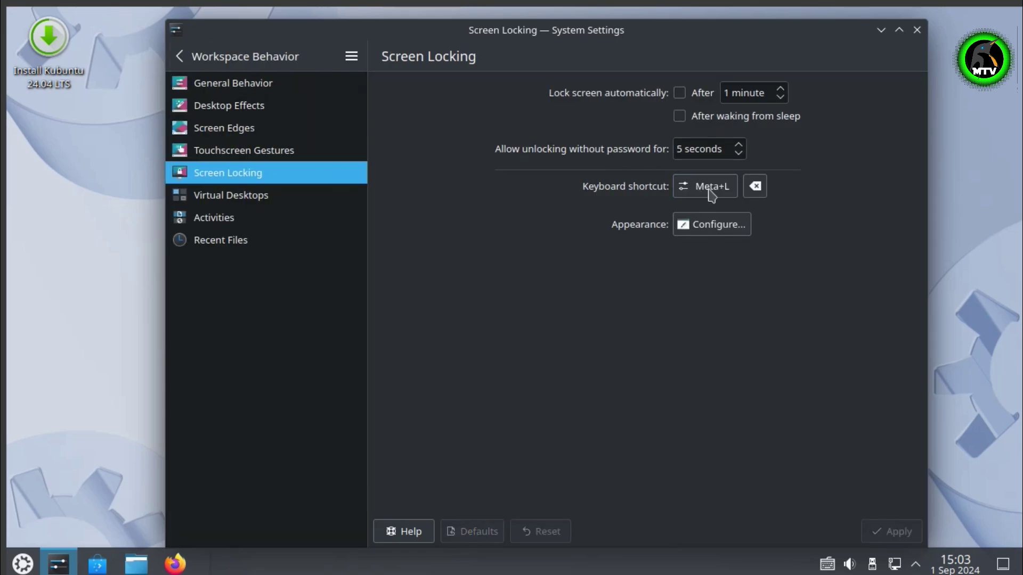
left_click(274, 61)
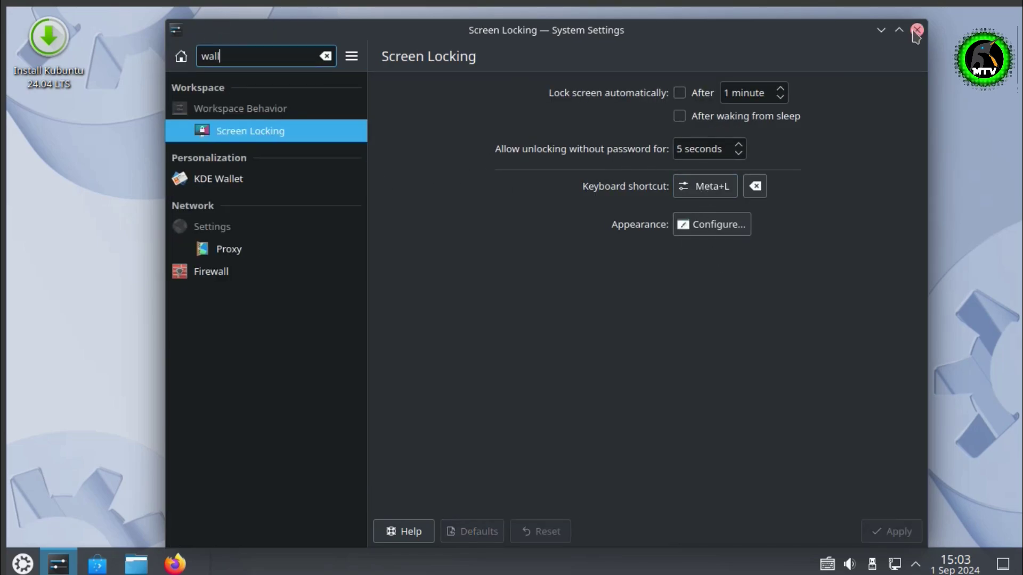
left_click(917, 30)
right_click(394, 123)
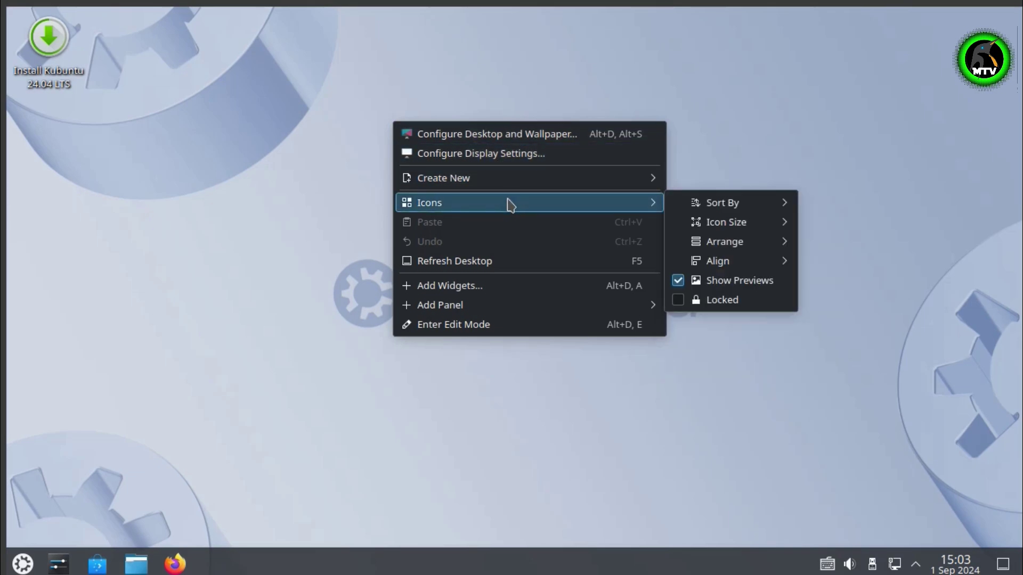
Browse the wallpapers in Configure Desktop and Wallpaper and select Kubuntu Dark
left_click(512, 134)
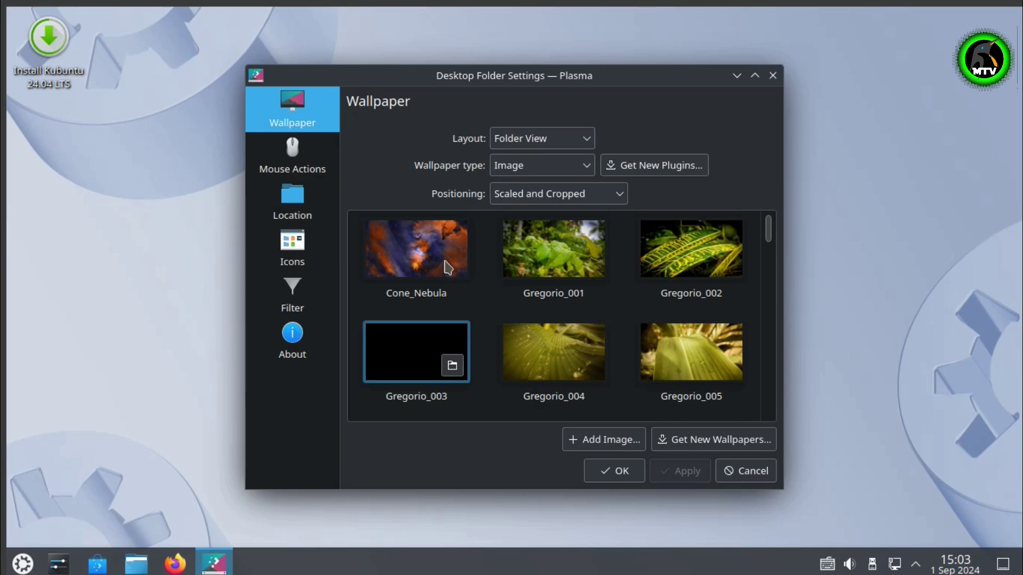
left_click(410, 263)
scroll(598, 323, "down", 9)
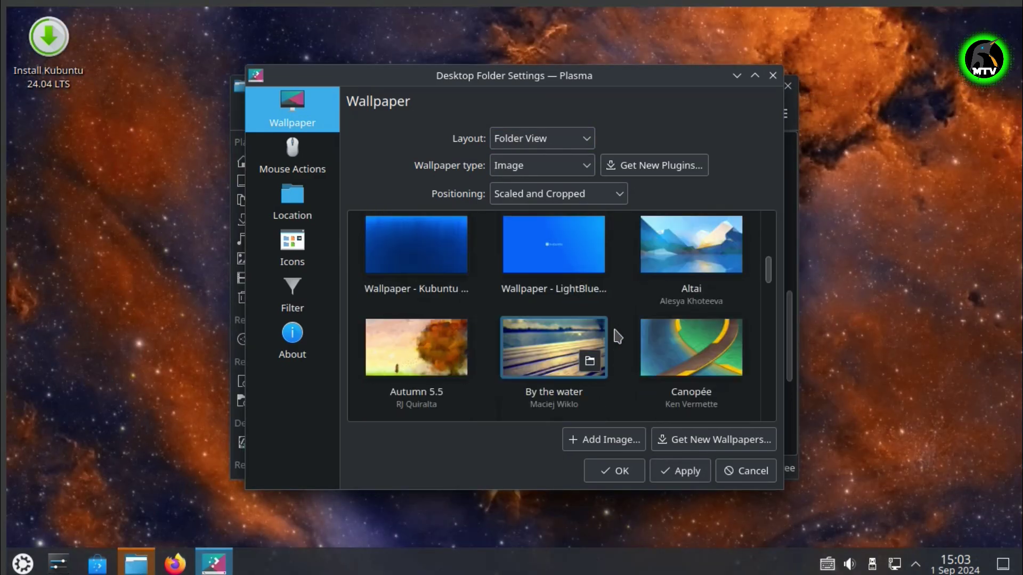
scroll(618, 337, "down", 3)
scroll(618, 337, "up", 9)
scroll(617, 336, "down", 6)
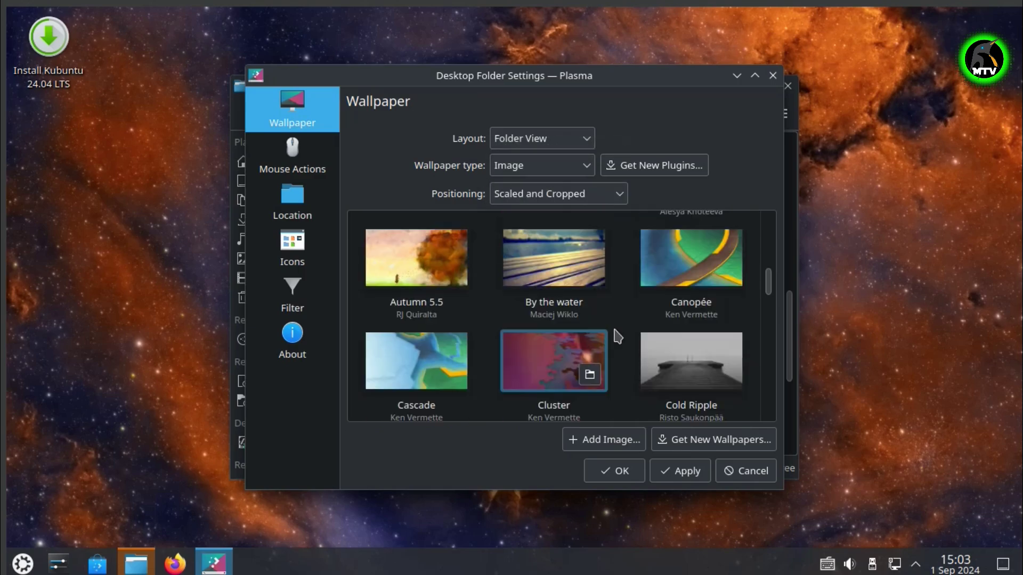
scroll(618, 336, "down", 8)
scroll(612, 336, "up", 1)
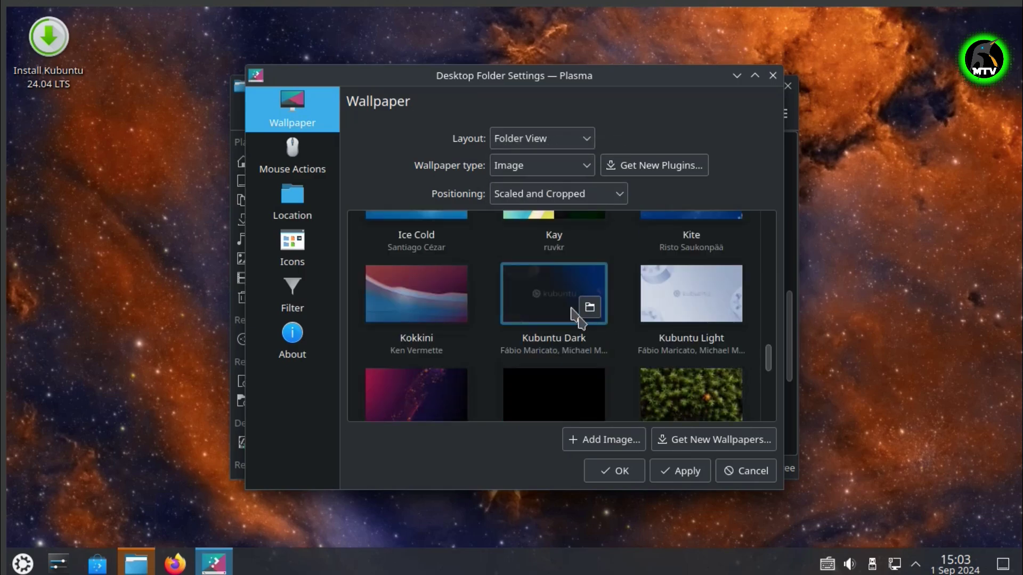
left_click(577, 317)
Close the wallpaper dialog, apply the Kubuntu Dark wallpaper, and close the leftover file manager
scroll(661, 346, "up", 2)
scroll(655, 355, "down", 2)
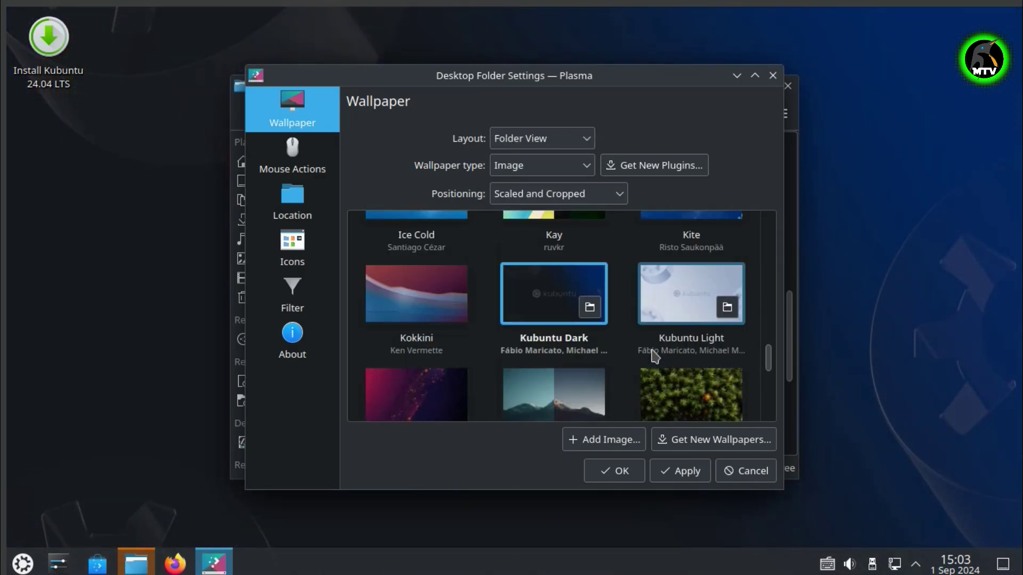
scroll(654, 354, "down", 6)
left_click(773, 77)
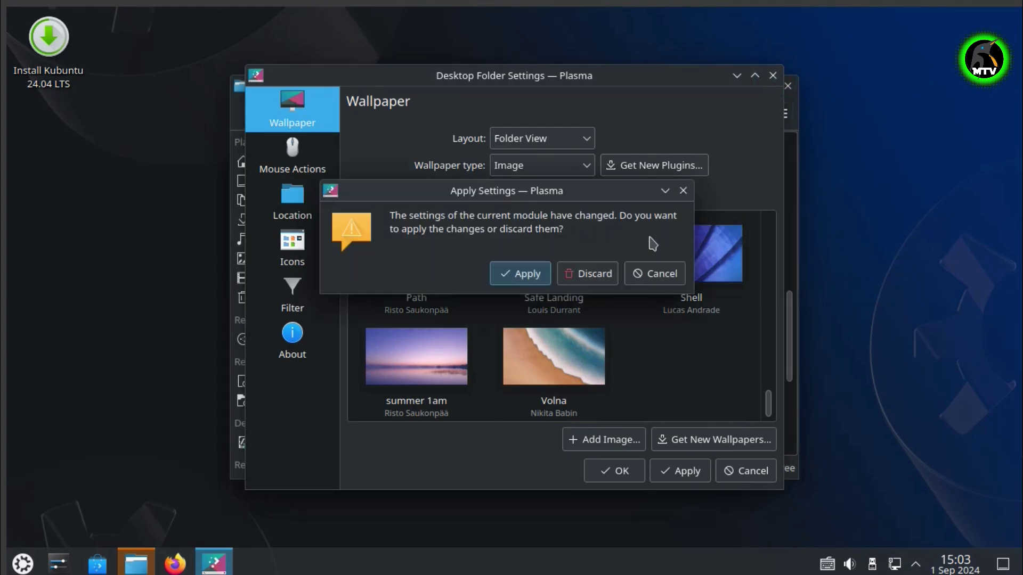
left_click(523, 270)
left_click(778, 110)
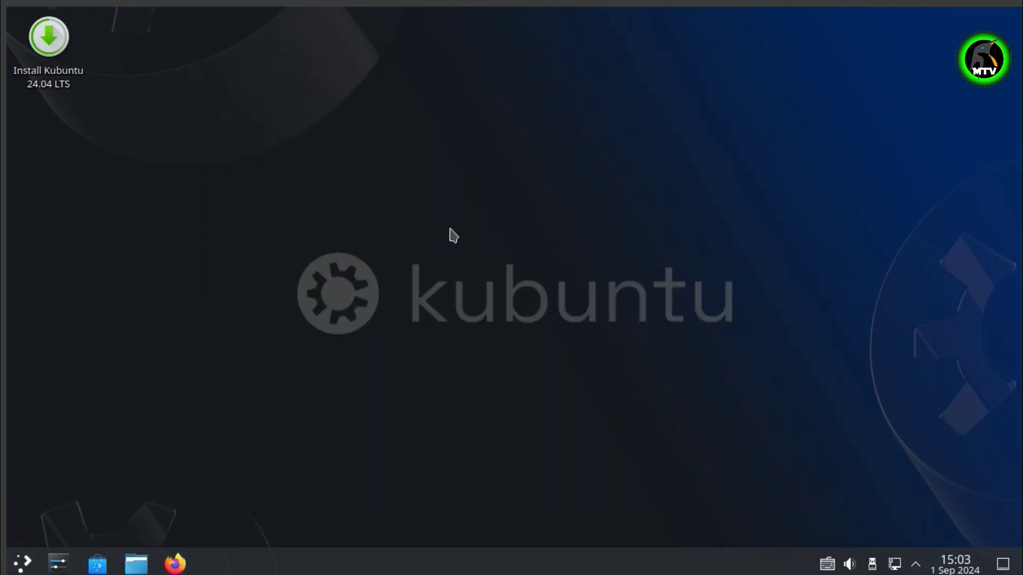
left_click(98, 566)
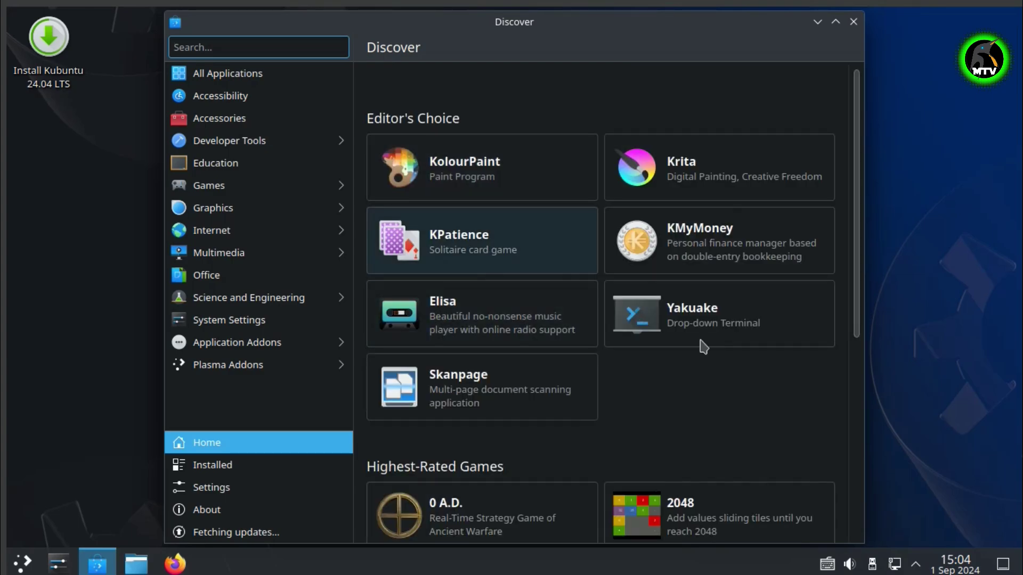
scroll(703, 346, "down", 5)
left_click(854, 22)
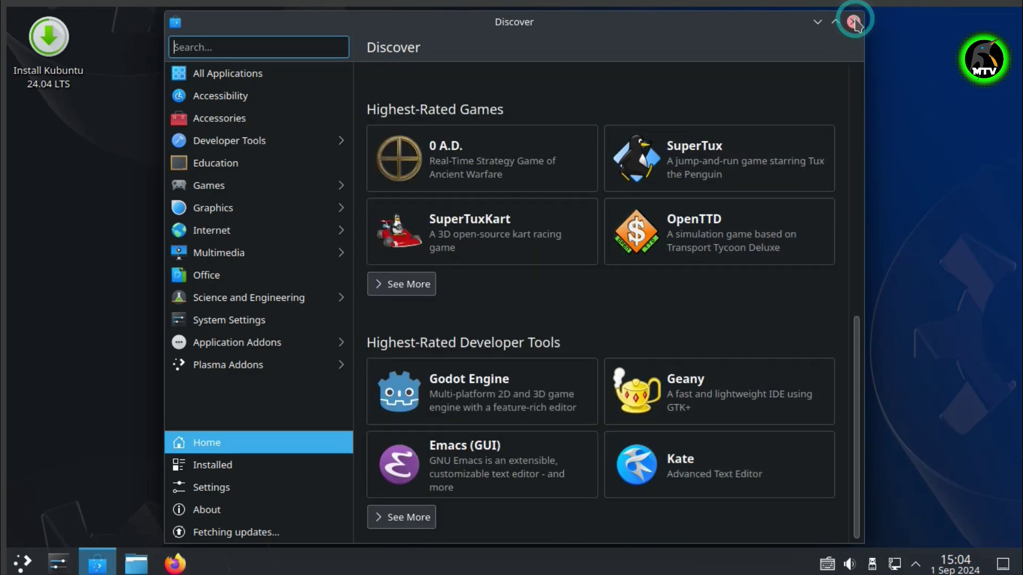
left_click(21, 563)
Look over the Application Launcher and calendar popups
mouse_move(98, 427)
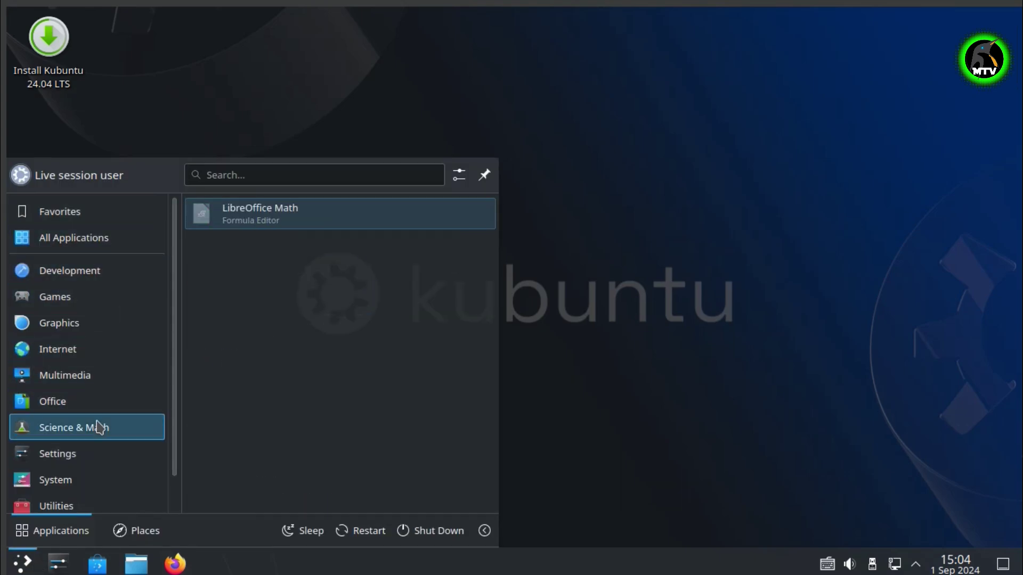
mouse_move(101, 217)
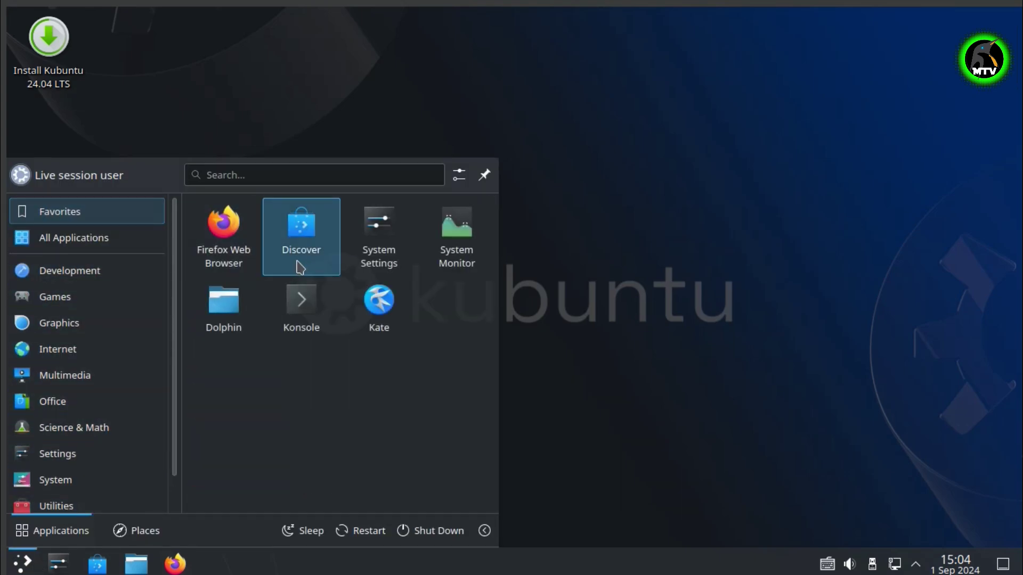
left_click(210, 85)
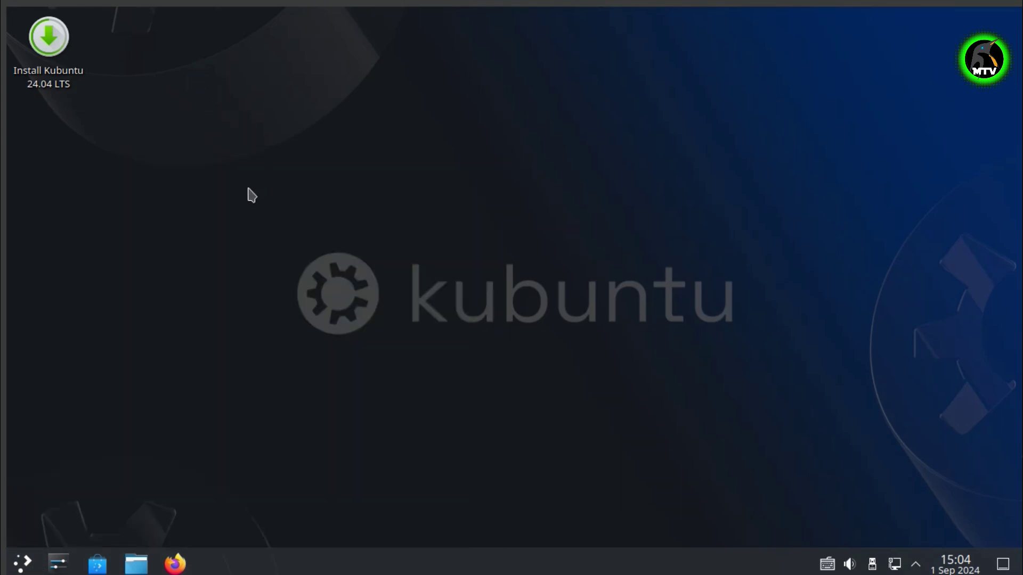
left_click(955, 565)
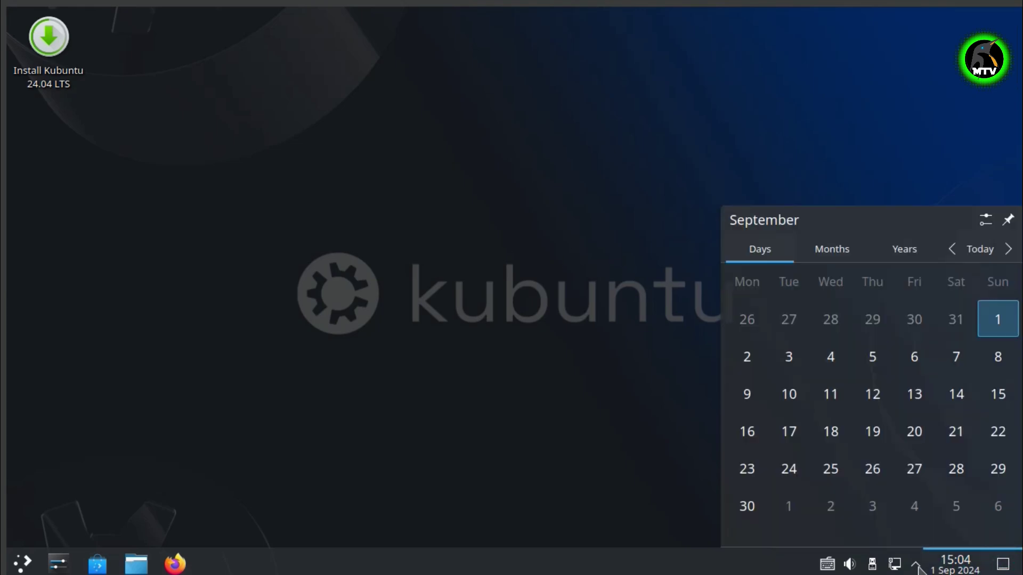
left_click(916, 565)
Check the tray's hidden items and volume controls, then launch the Kubuntu 24.04 LTS installer
left_click(915, 565)
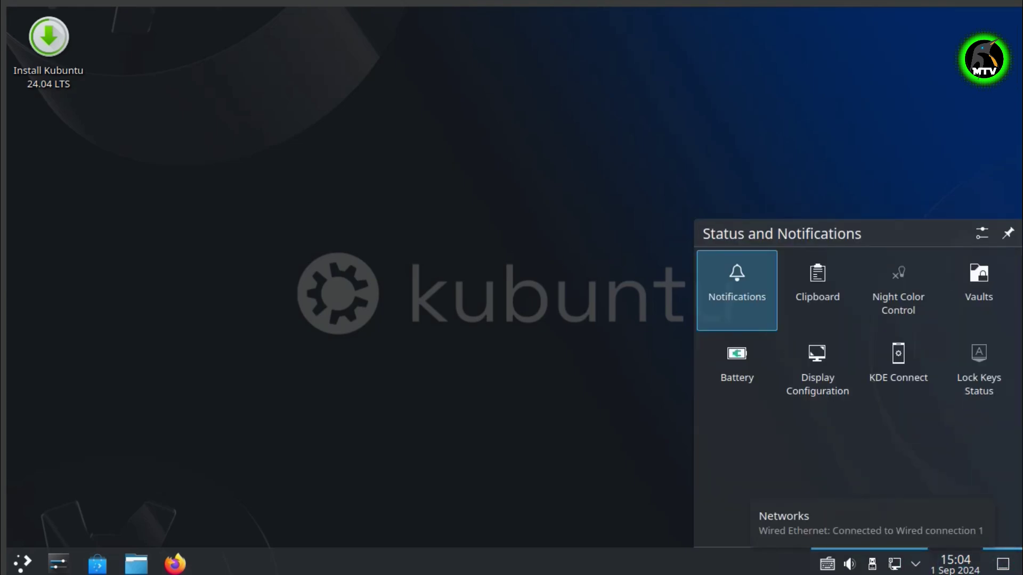
left_click(847, 566)
left_click(524, 216)
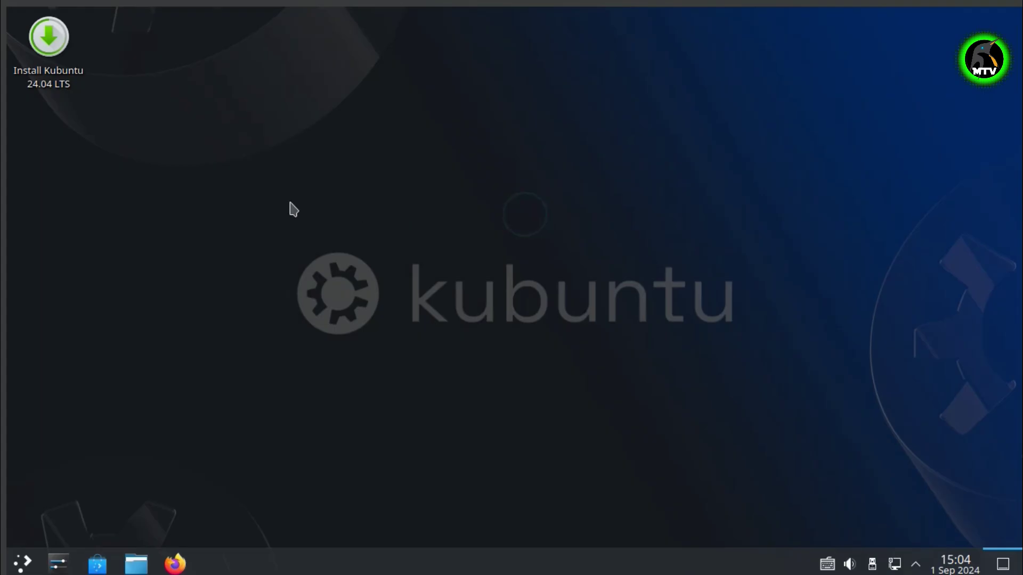
left_click(42, 47)
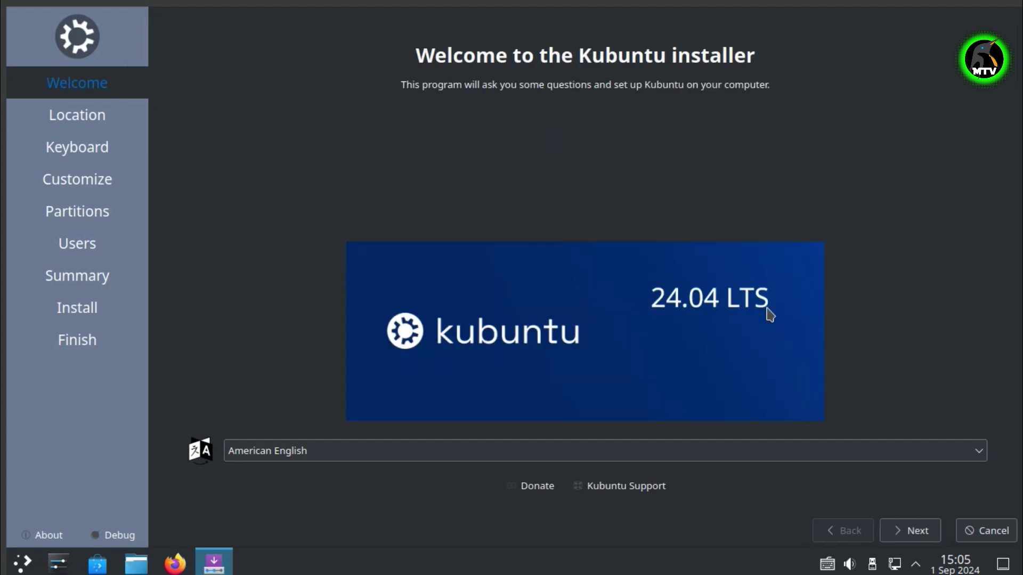
Leave the installer language at American English and advance to the Location step
left_click(433, 450)
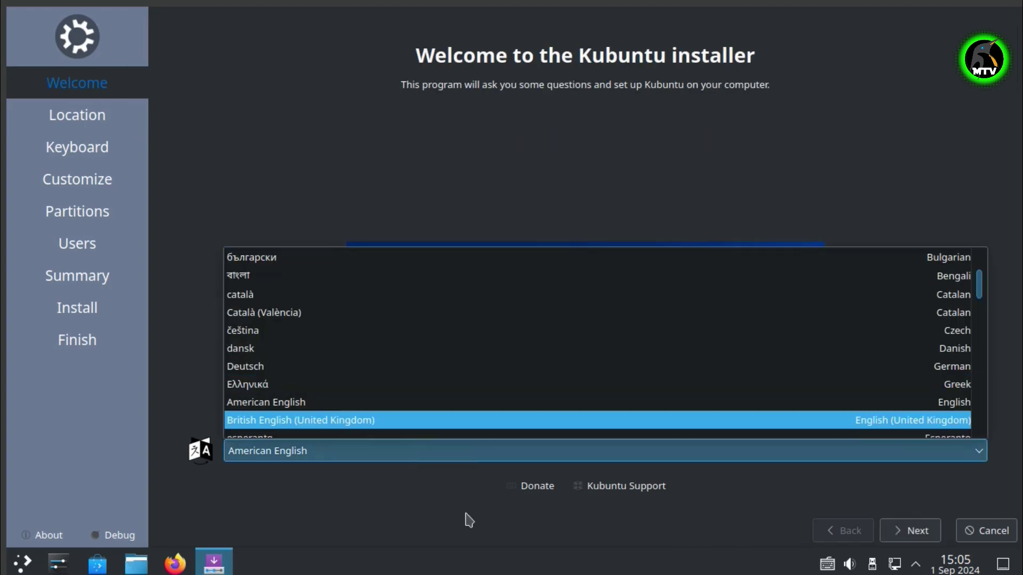
left_click(529, 212)
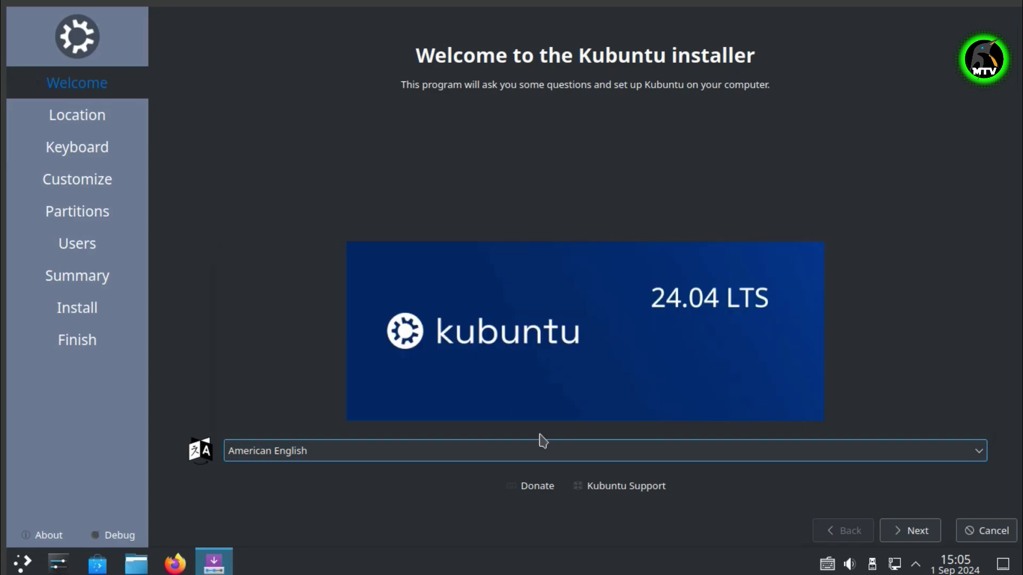
left_click(915, 535)
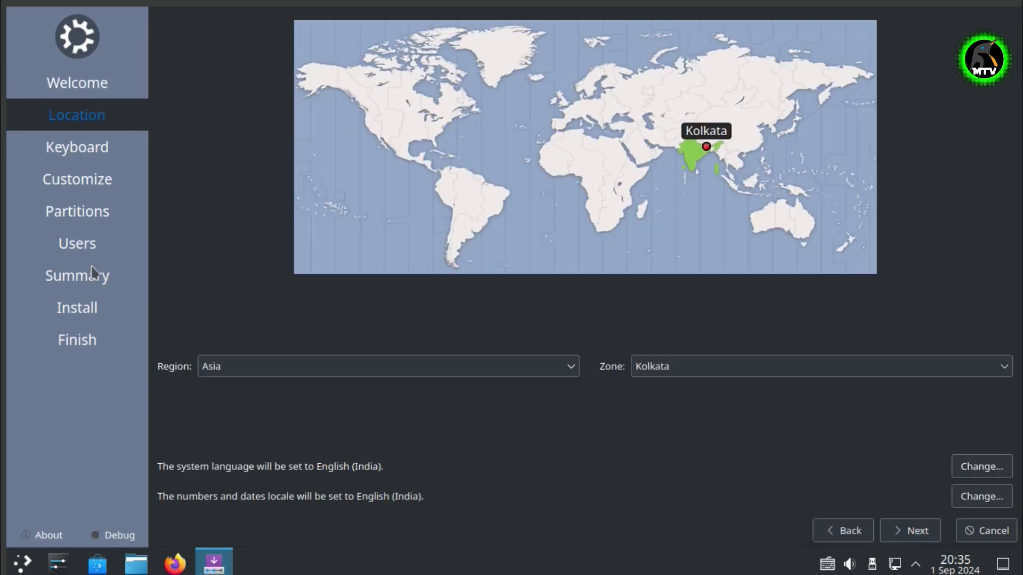
Pick Kolkata on the world map as the time zone, giving English (India) locale
left_click(677, 132)
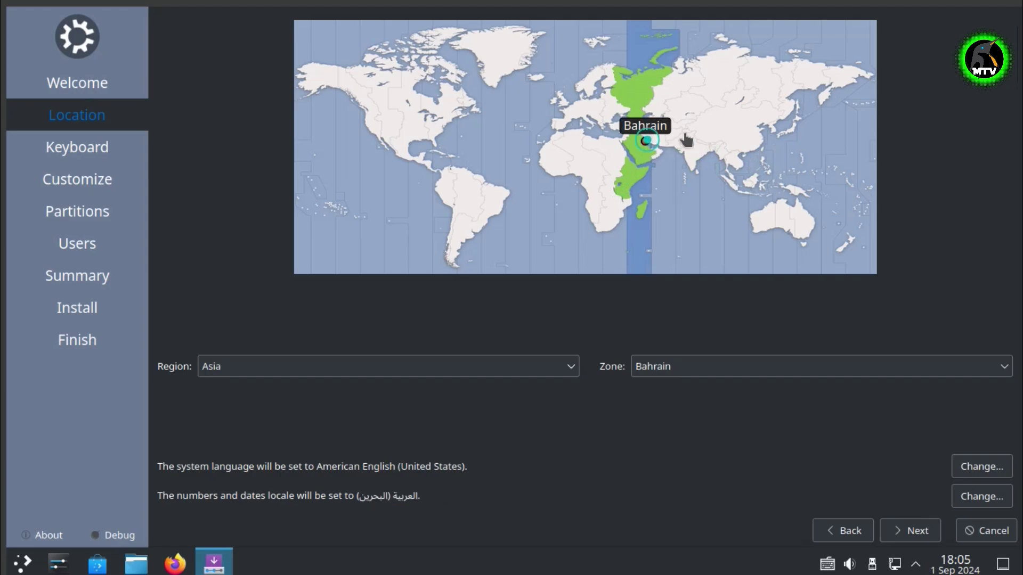
left_click(703, 156)
left_click(693, 165)
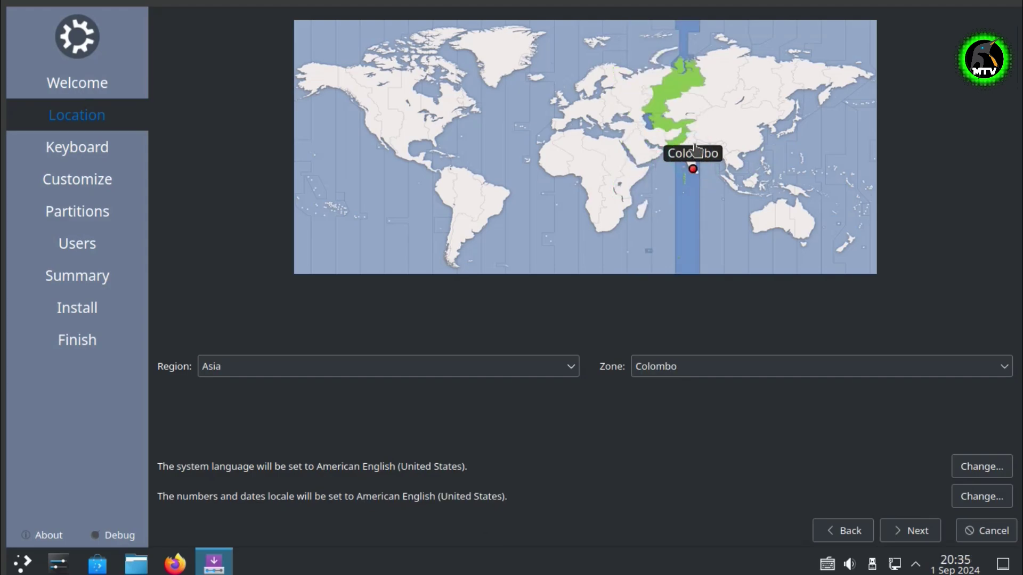
left_click(695, 151)
left_click(695, 158)
left_click(697, 156)
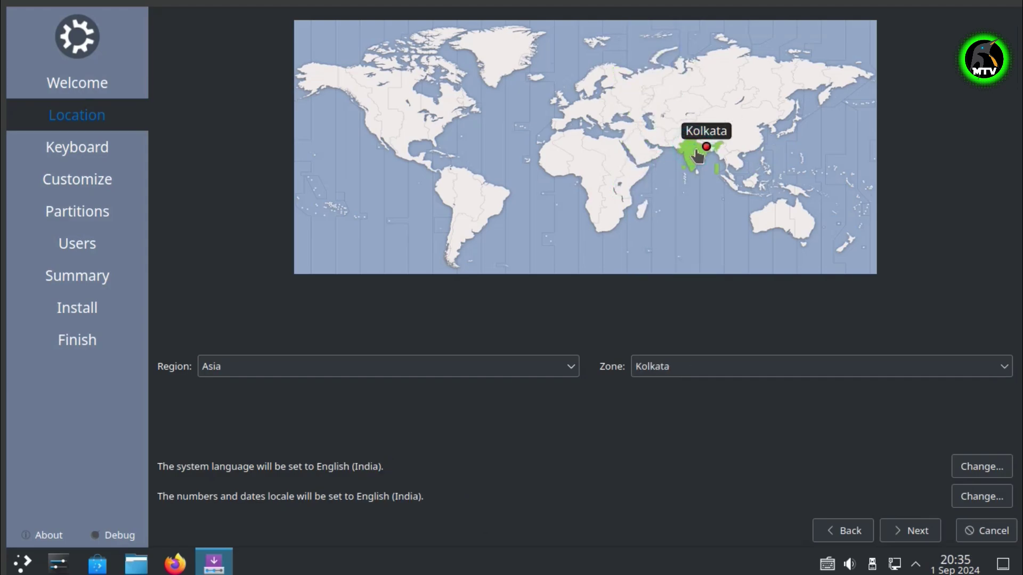
Confirm region Asia and zone Kolkata in the dropdowns, then continue to Keyboard
left_click(255, 366)
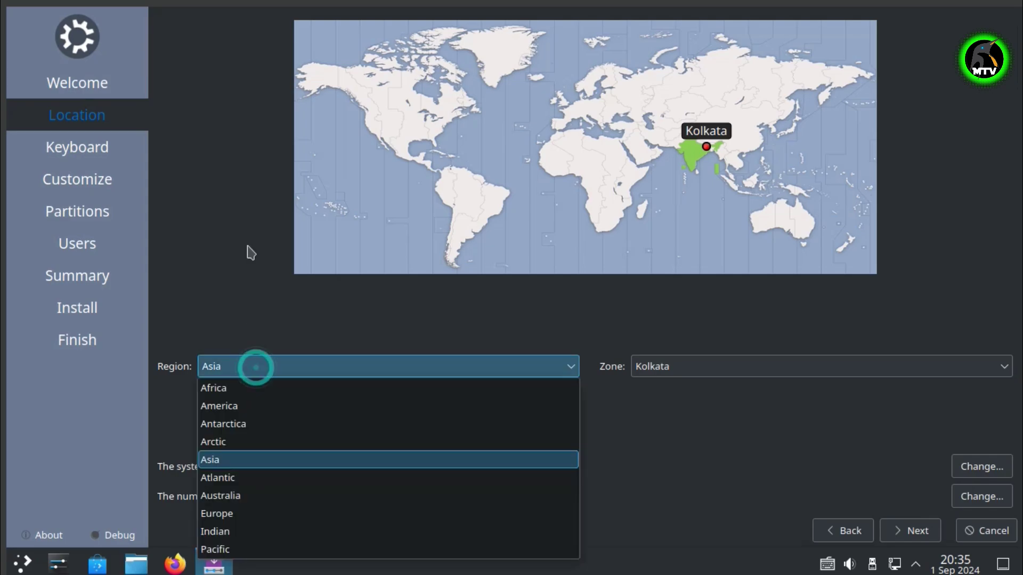
left_click(241, 309)
left_click(634, 366)
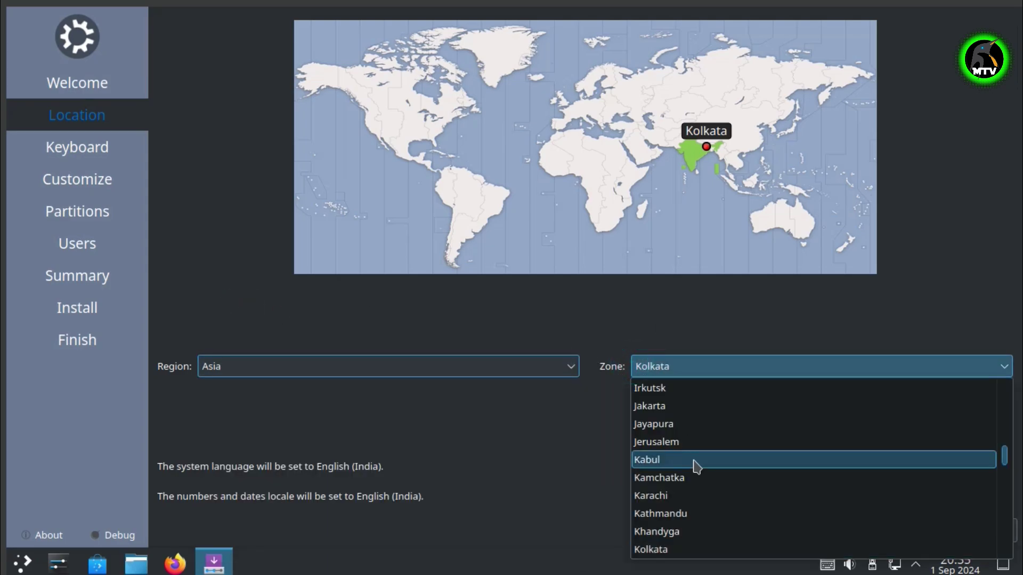
left_click(533, 458)
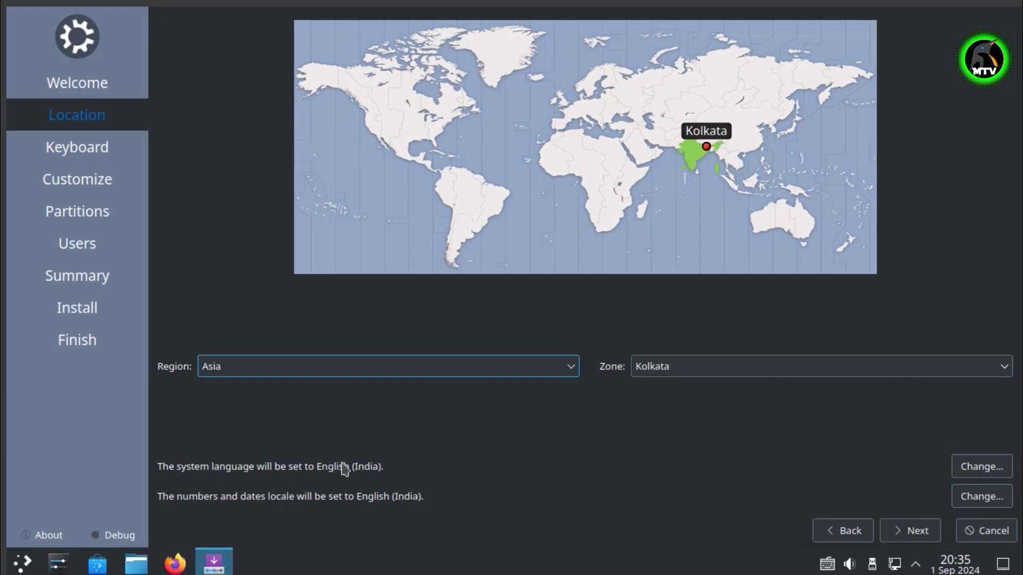
left_click(917, 531)
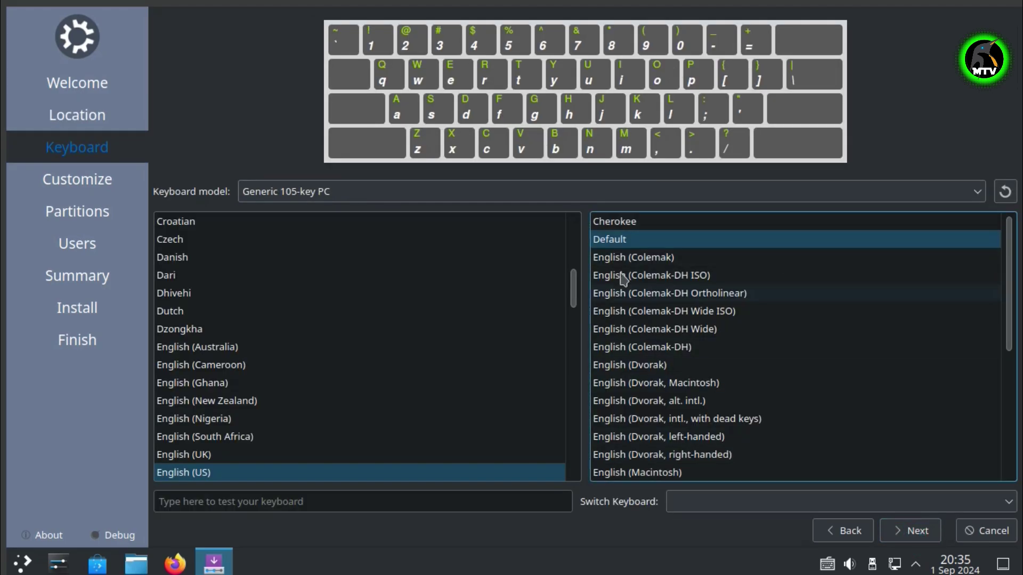
Keep the Generic 105-key PC model and English (US) Default layout, then proceed
left_click(383, 192)
left_click(197, 136)
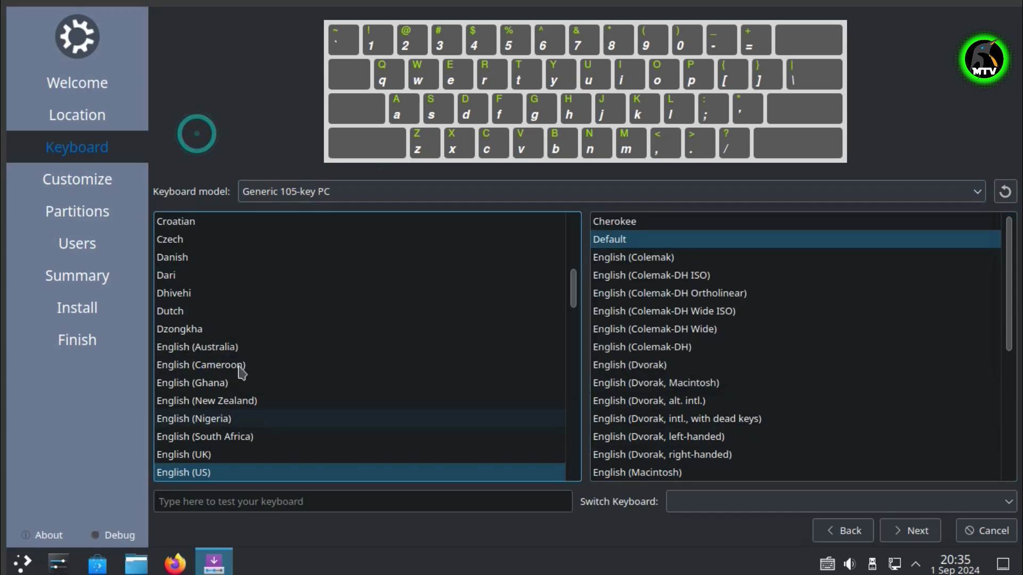
left_click(286, 506)
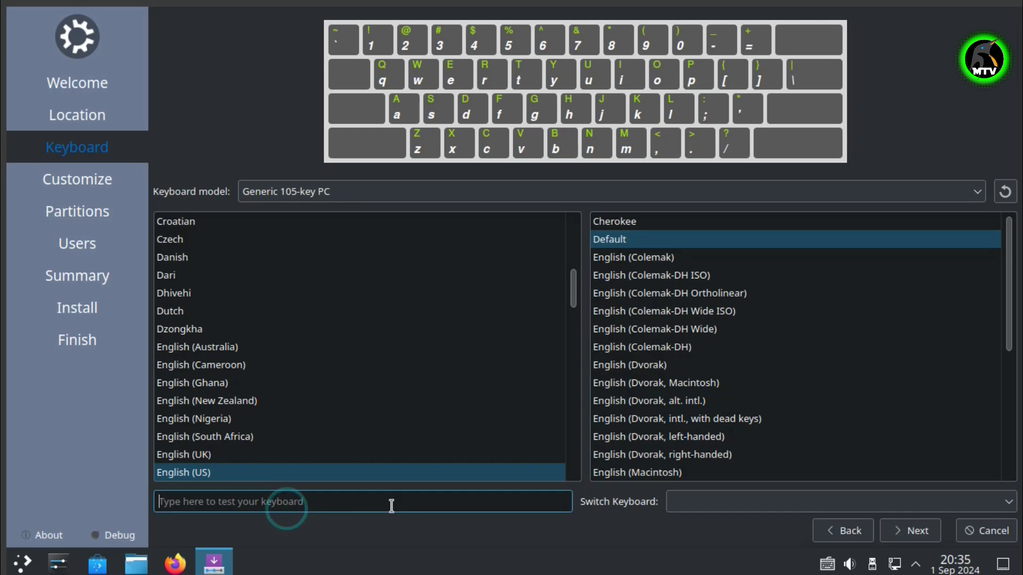
left_click(723, 504)
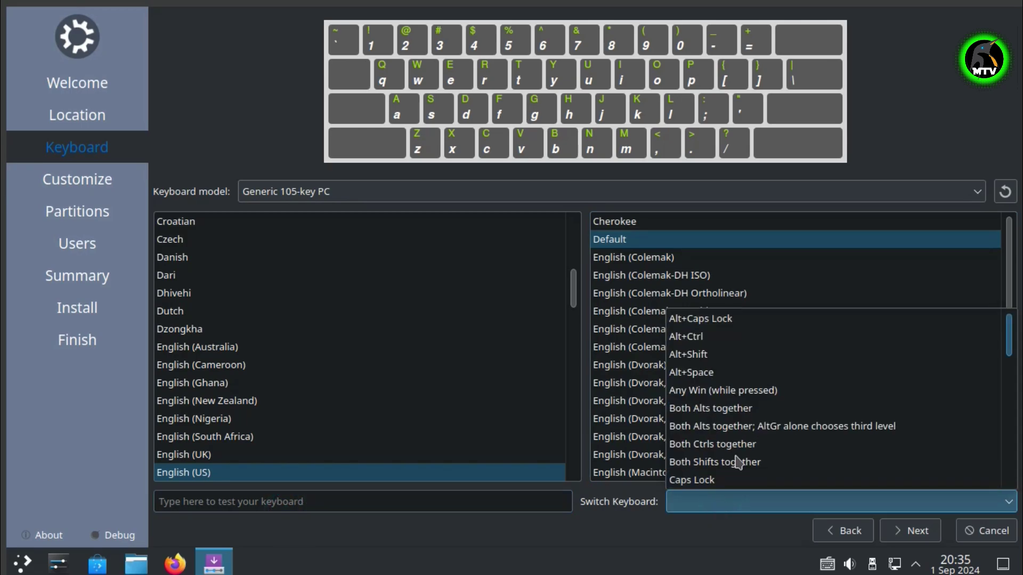
left_click(667, 541)
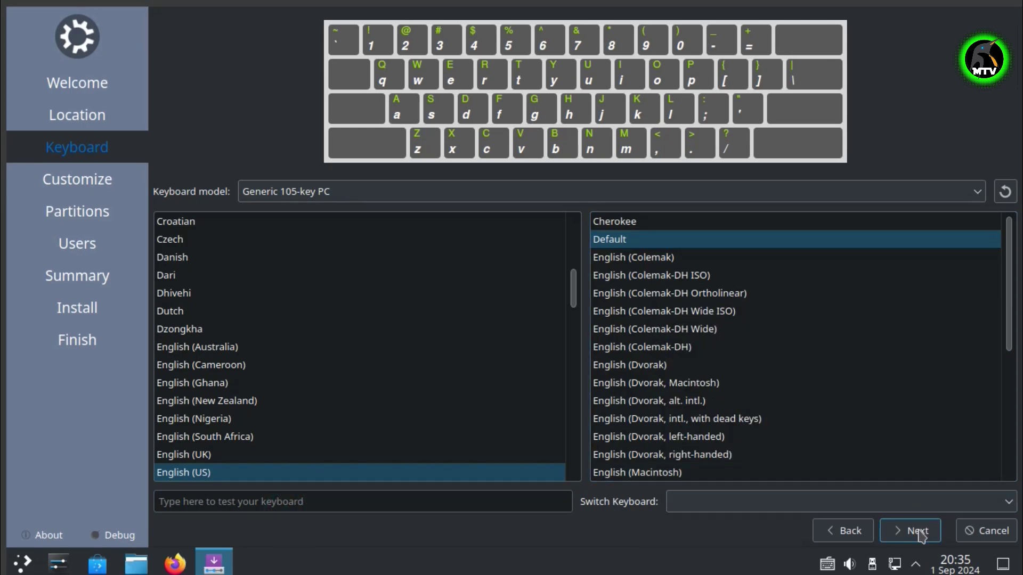
left_click(912, 530)
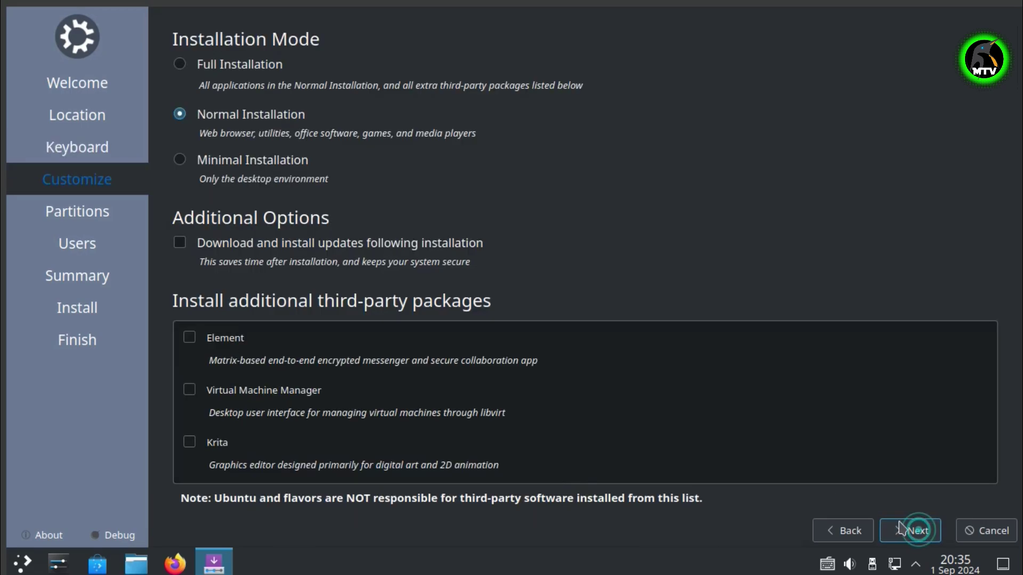
Select Normal Installation and add the Element, Virtual Machine Manager and Krita packages
left_click(250, 65)
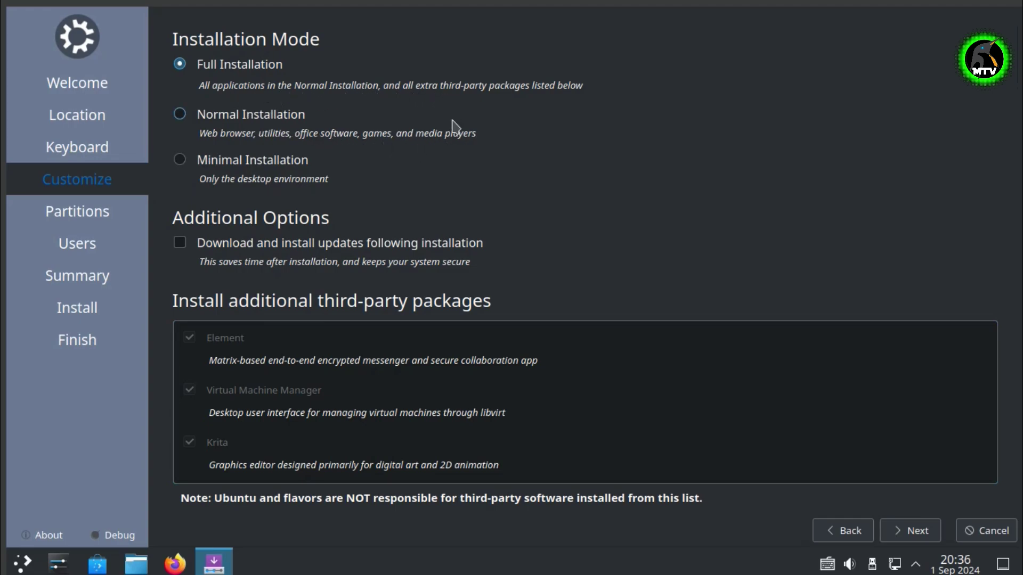
left_click(262, 121)
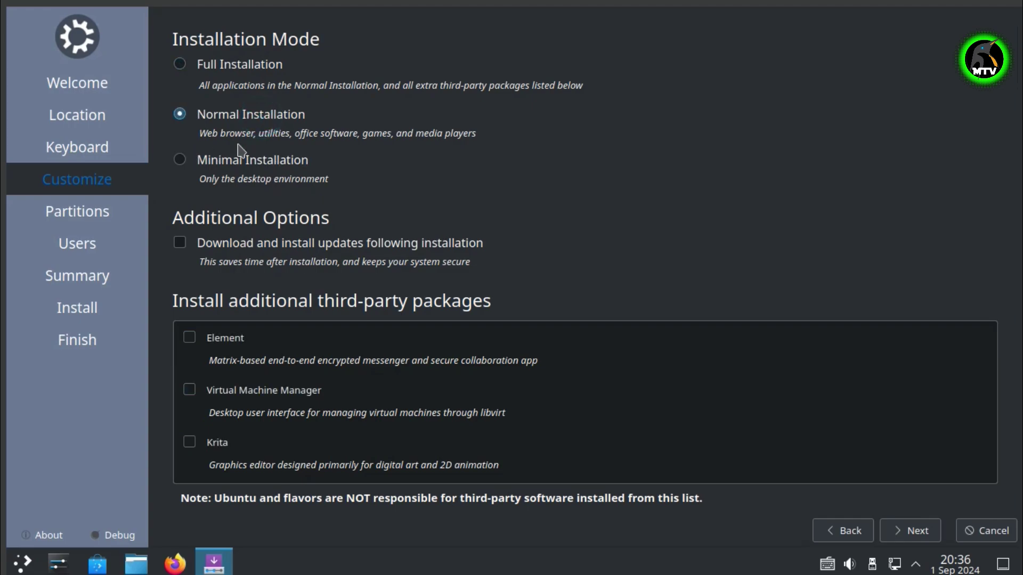
left_click(223, 341)
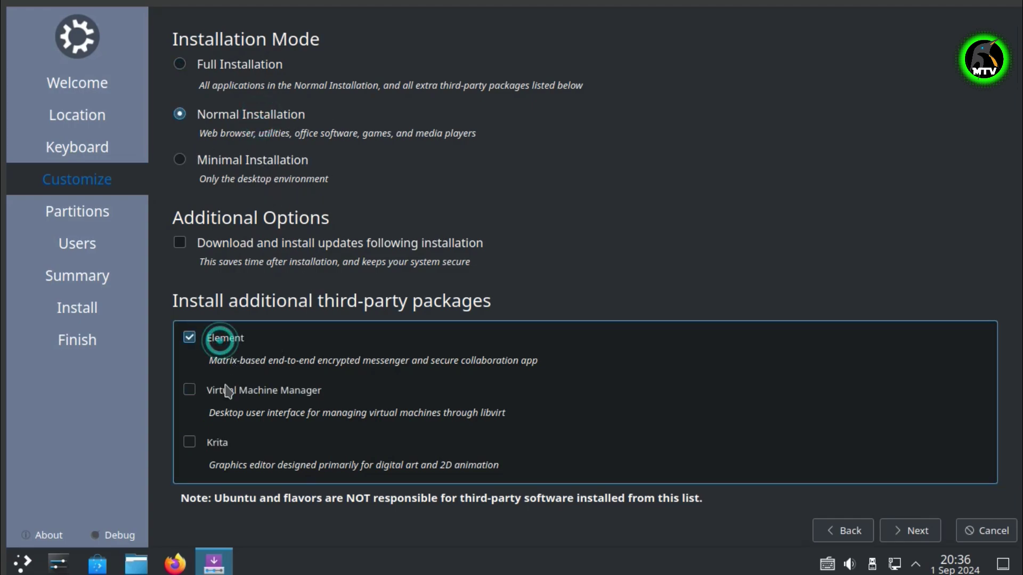
left_click(226, 392)
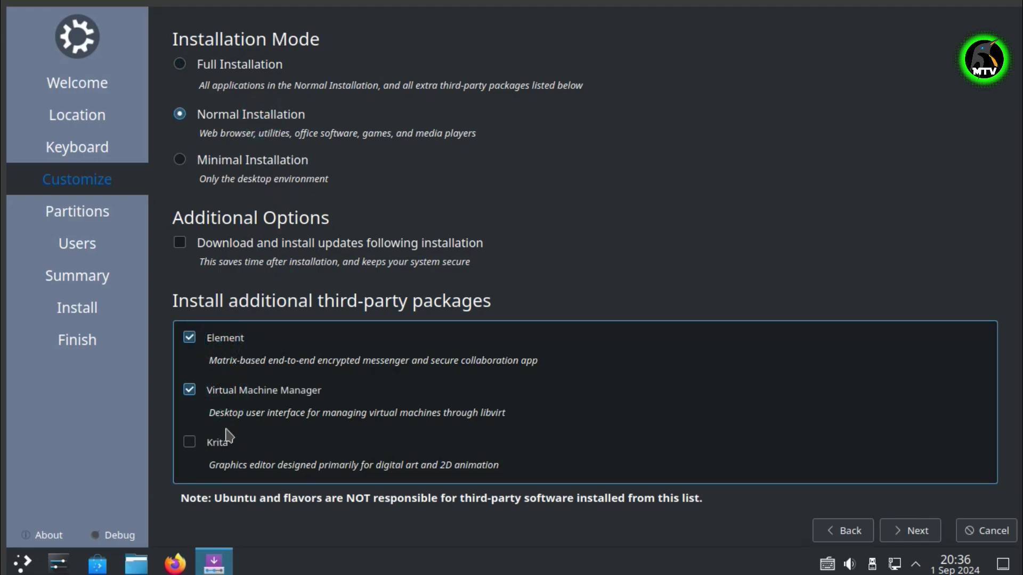
left_click(219, 442)
Erase the 39.99 GiB VBOX HARDDISK for a single ext4 Kubuntu partition and continue
left_click(917, 531)
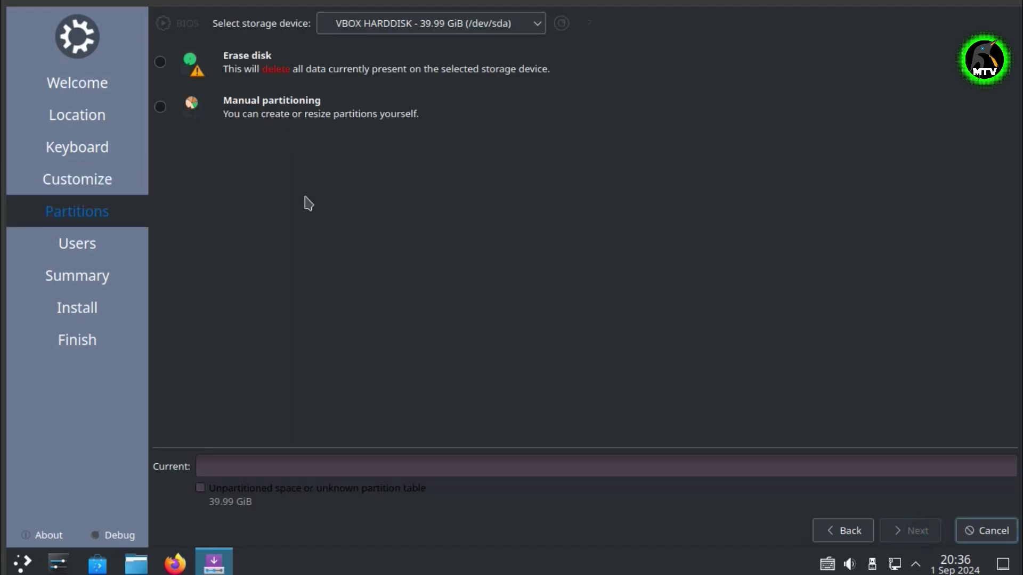
left_click(242, 77)
left_click(245, 138)
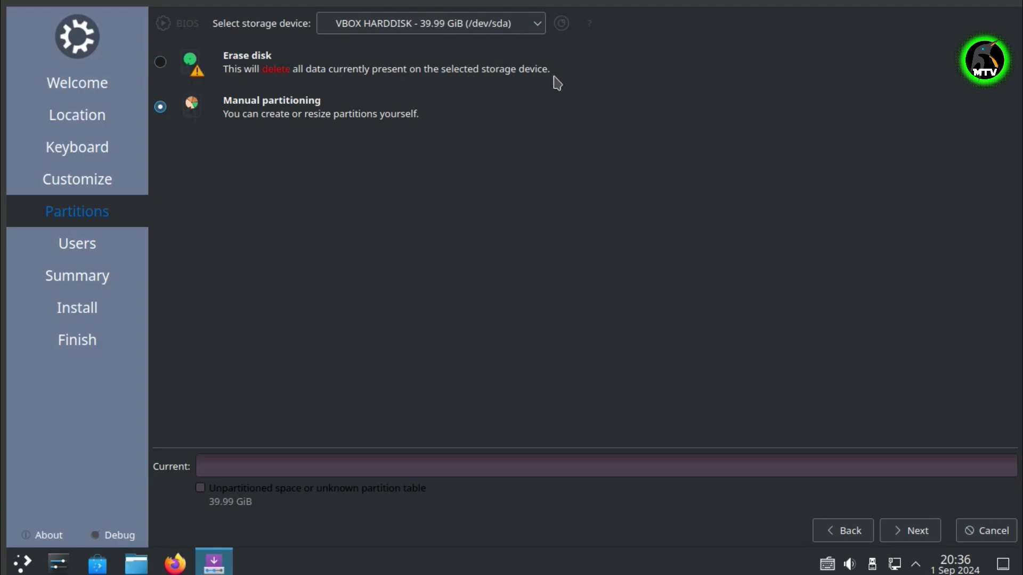
left_click(472, 25)
left_click(496, 61)
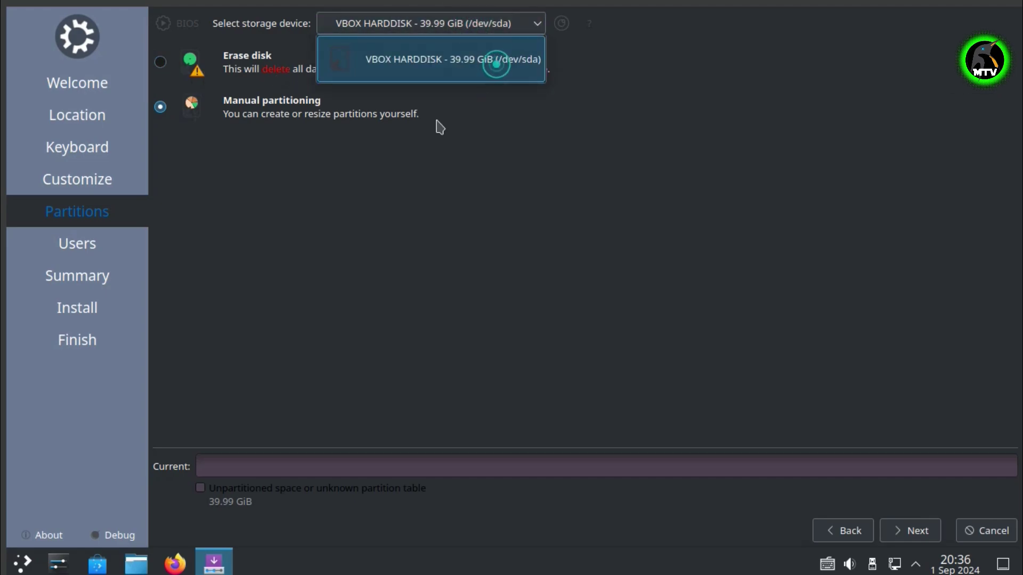
left_click(169, 72)
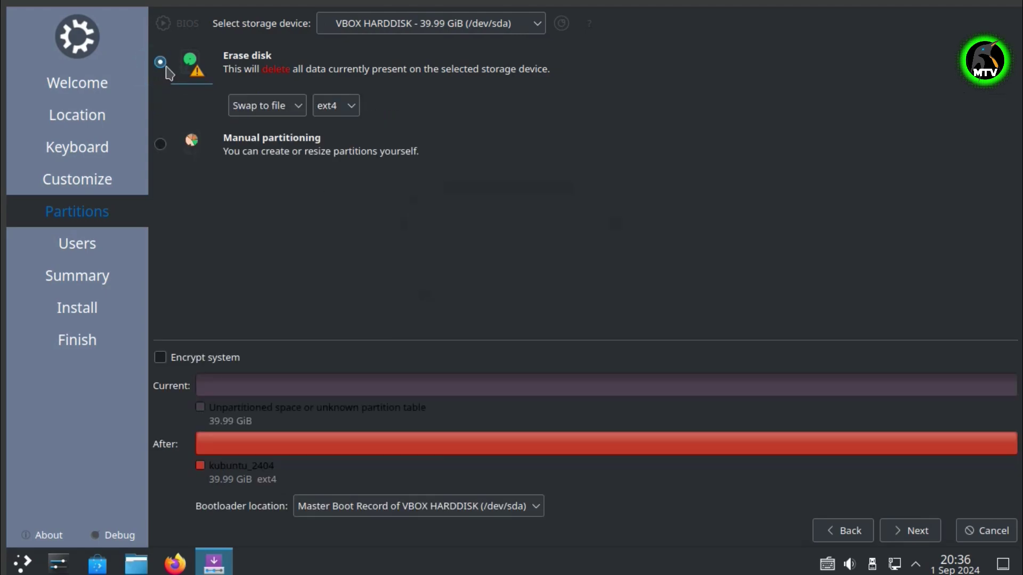
left_click(937, 532)
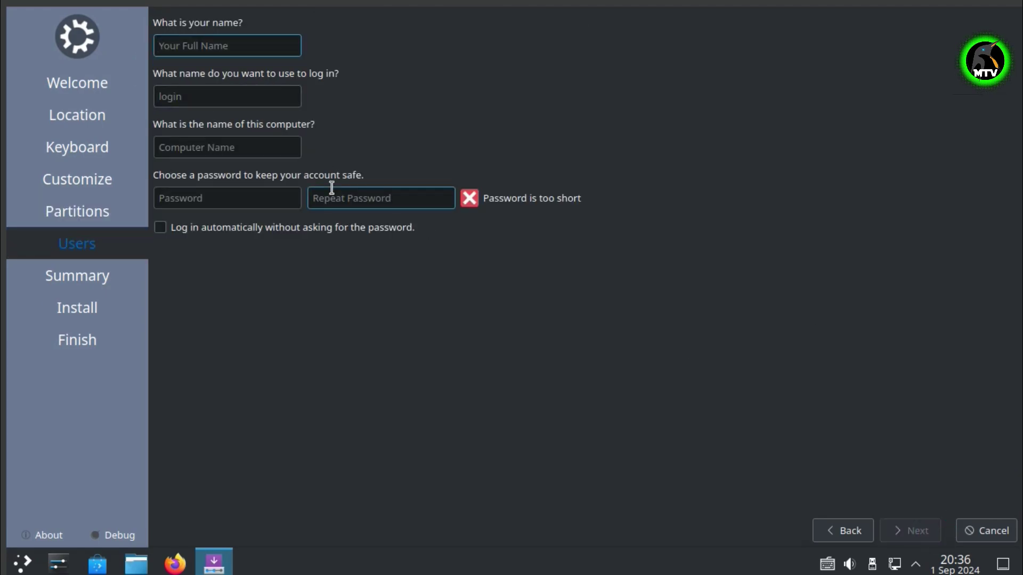
Enter the user's full name, edit the computer name, and type and repeat the account password
type("Megatechverse")
key("Tab")
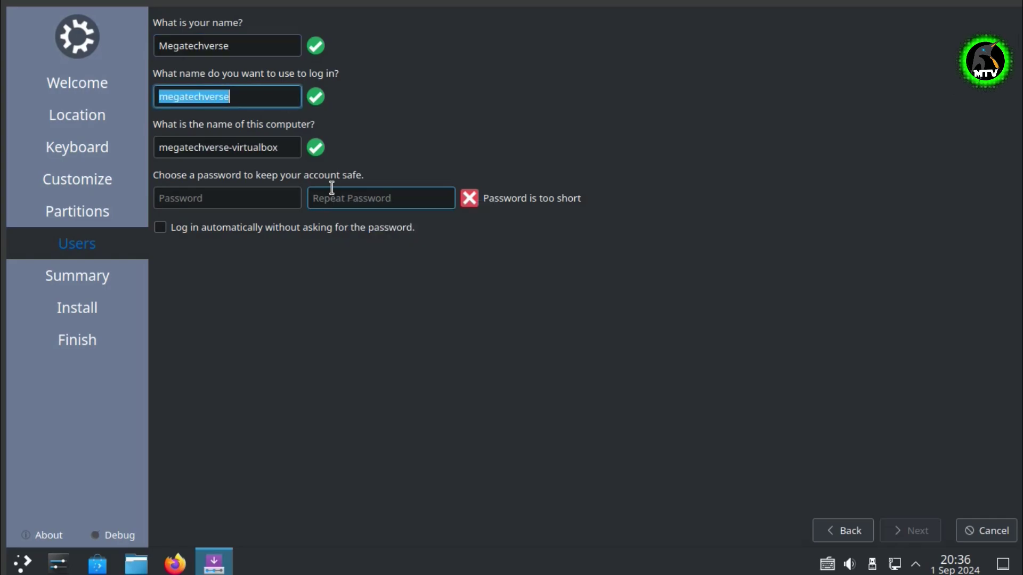
key("Tab")
left_click_drag(294, 153, 246, 165)
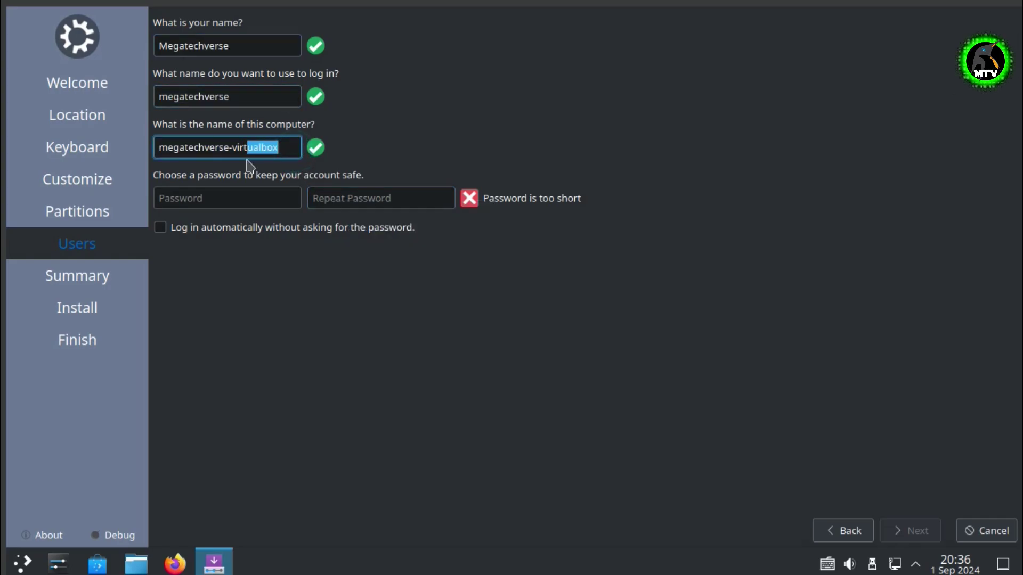
left_click(251, 202)
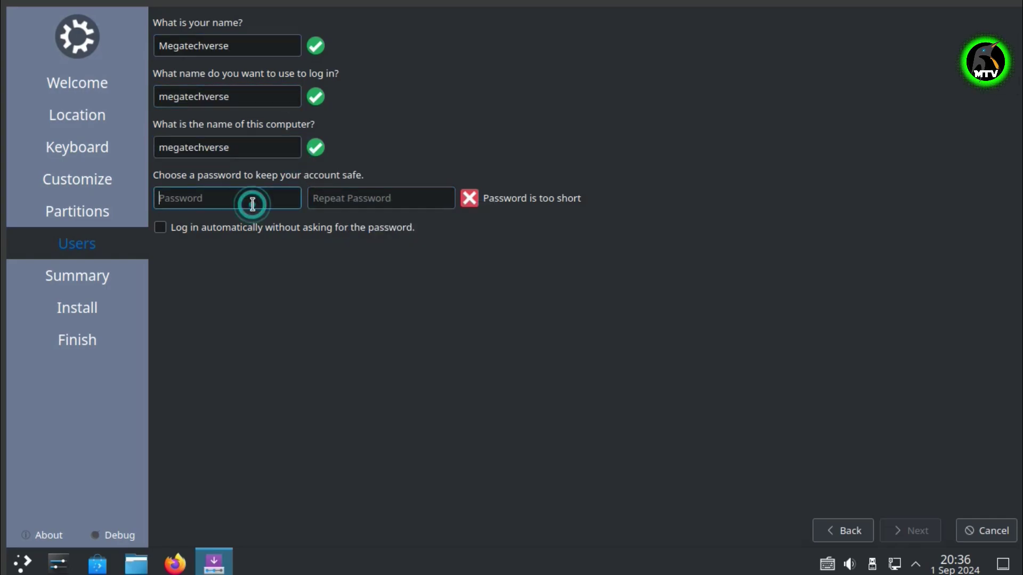
type("123")
key("Tab")
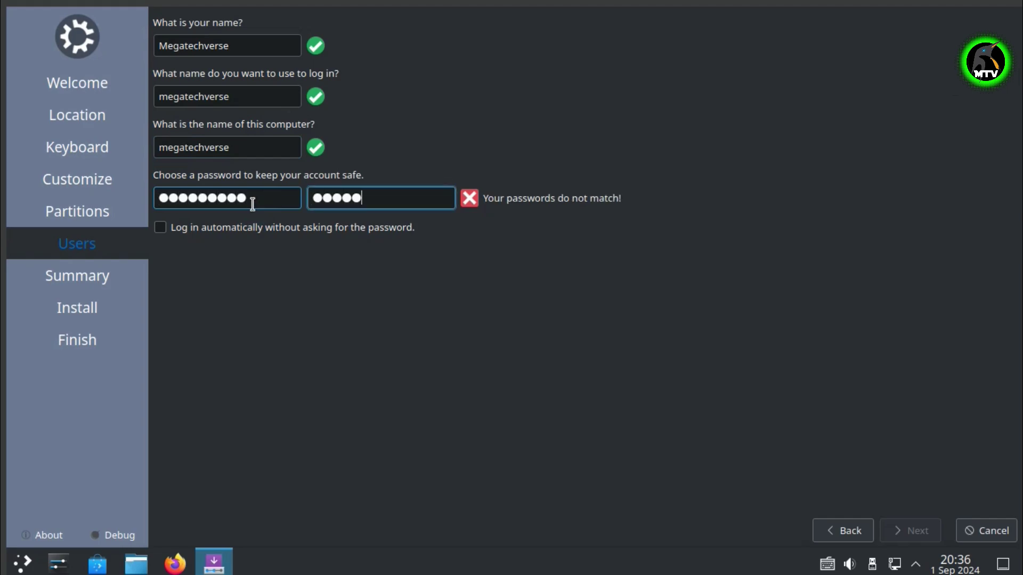
type("123456789")
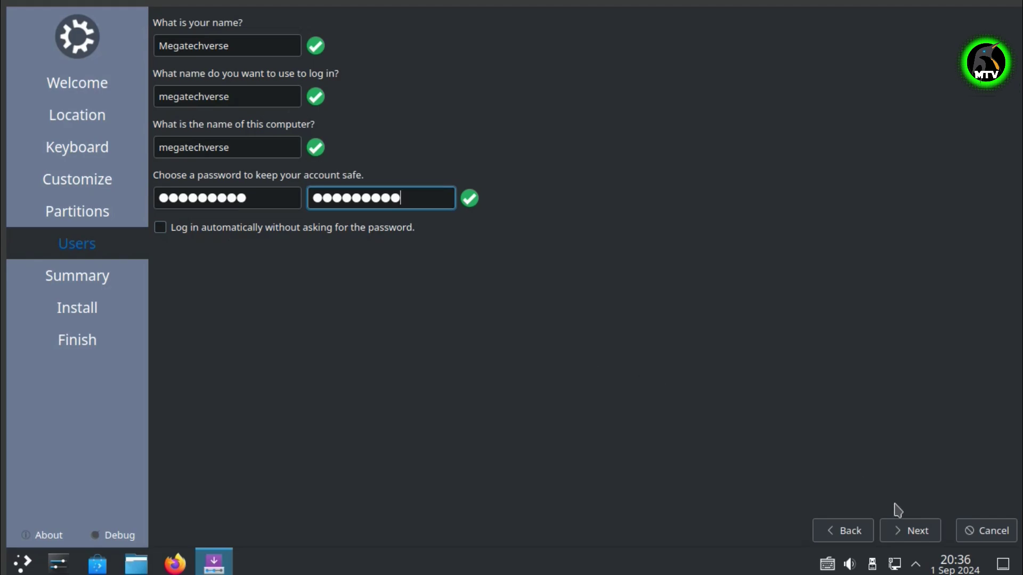
Review the summary and confirm installing Kubuntu 24.04 LTS with the disk changes
left_click(902, 531)
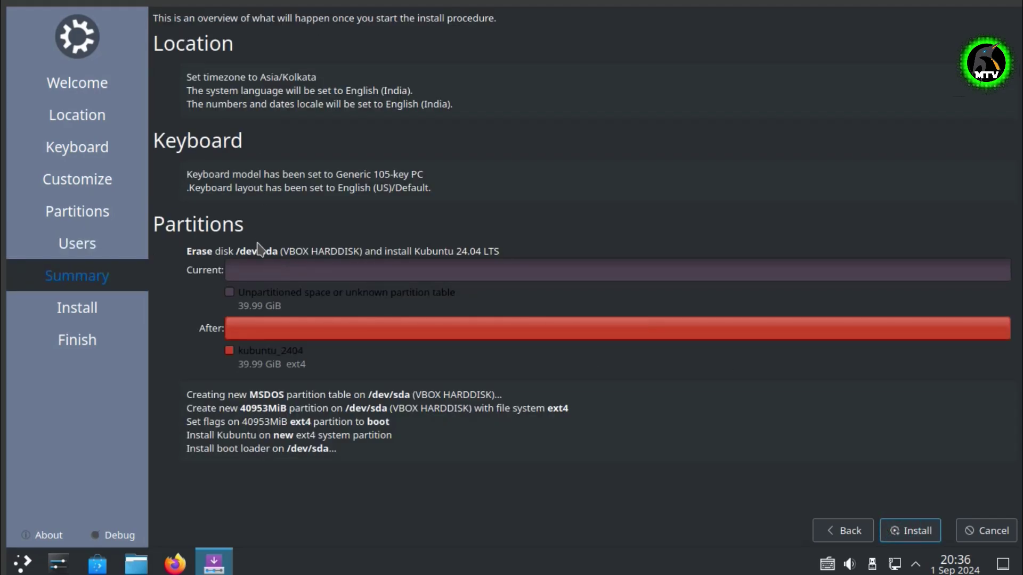
left_click(907, 533)
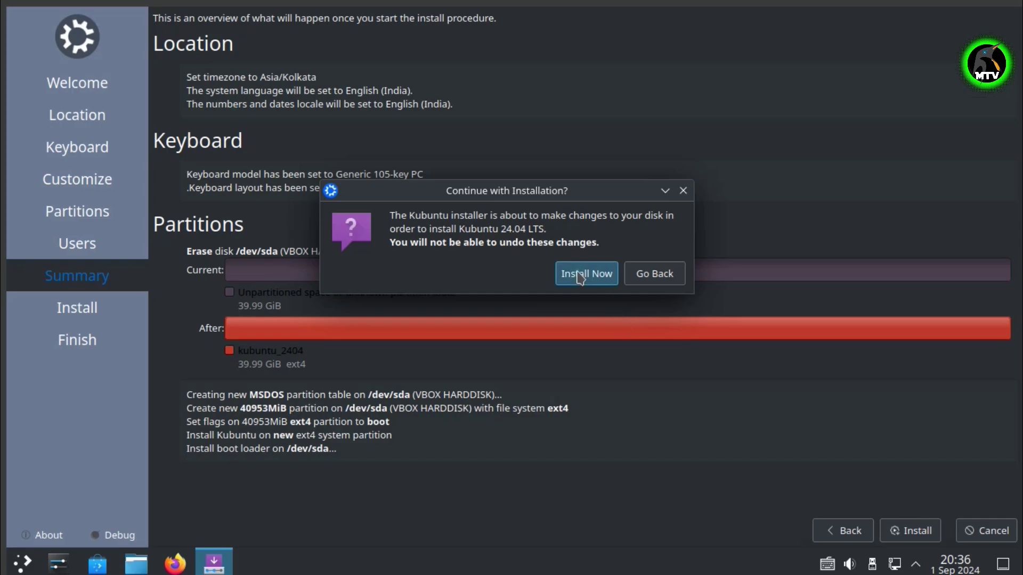
left_click(580, 276)
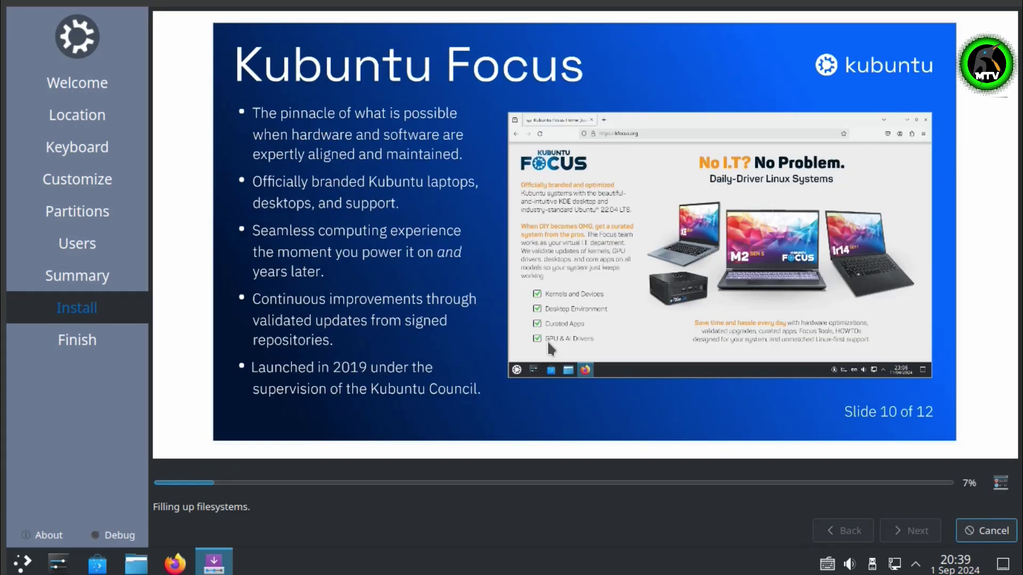